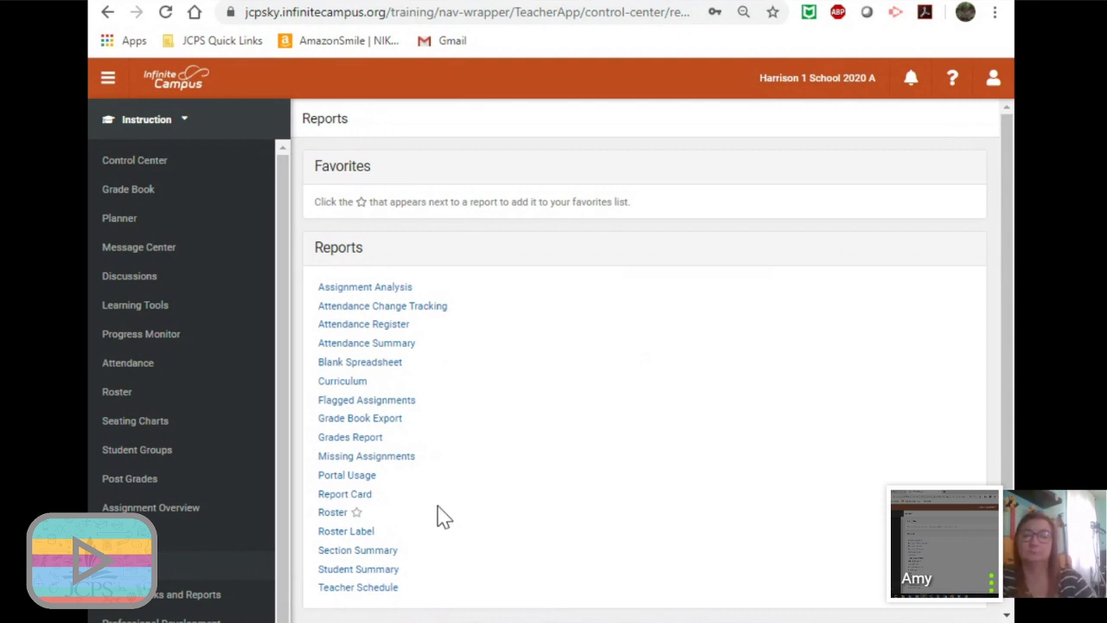
Open the Blank Spreadsheet report and set its title to "NTI Week 5"
click(372, 363)
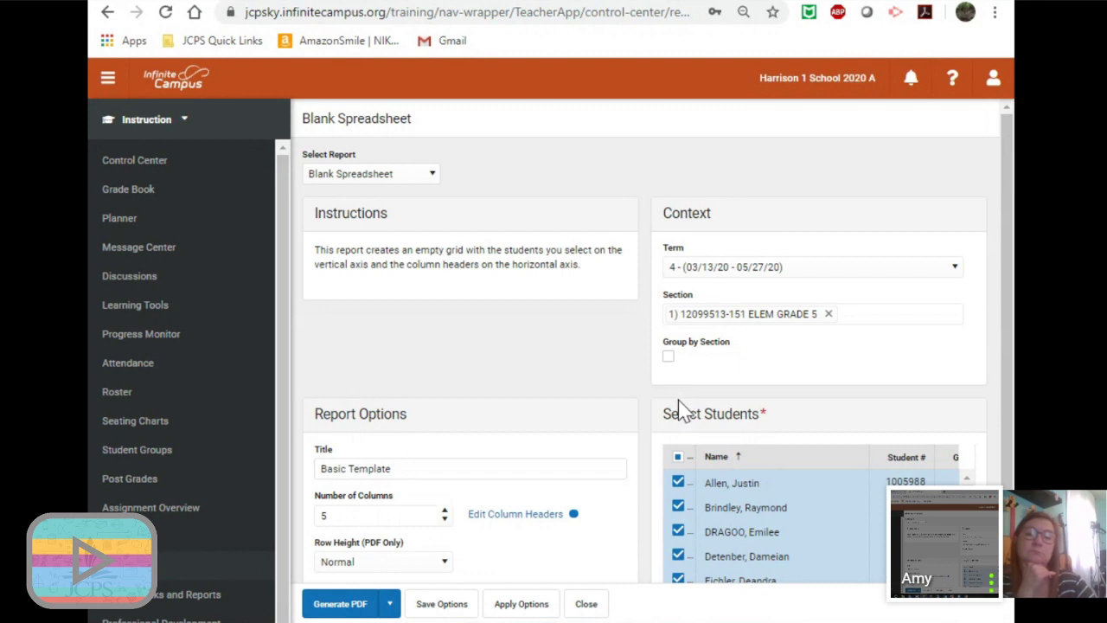
scroll(579, 437, down, 2)
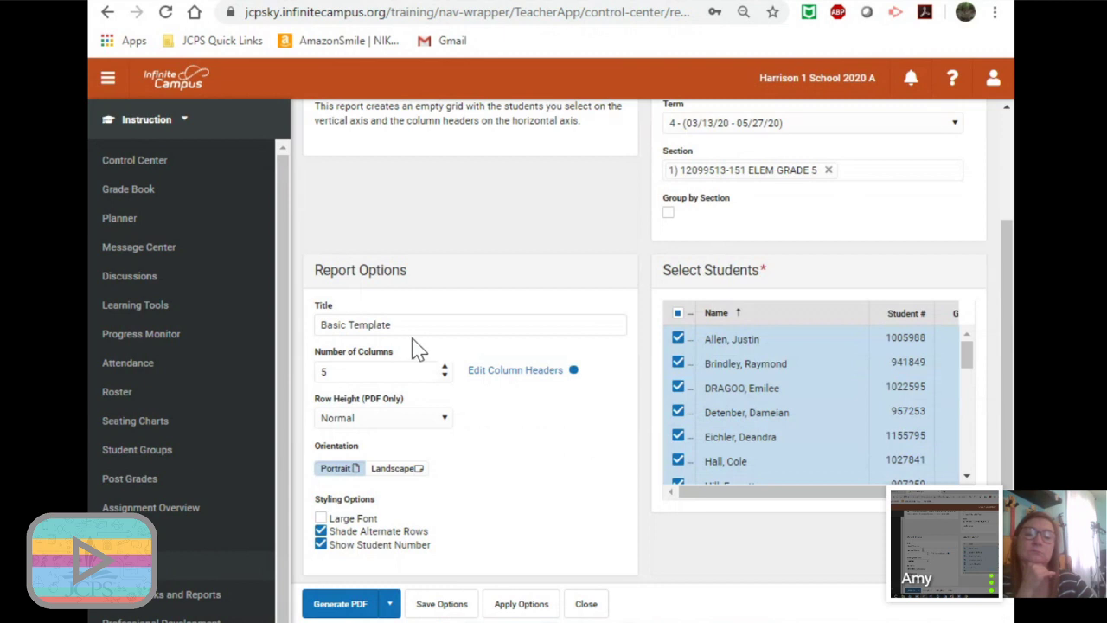
drag(407, 327, 319, 316)
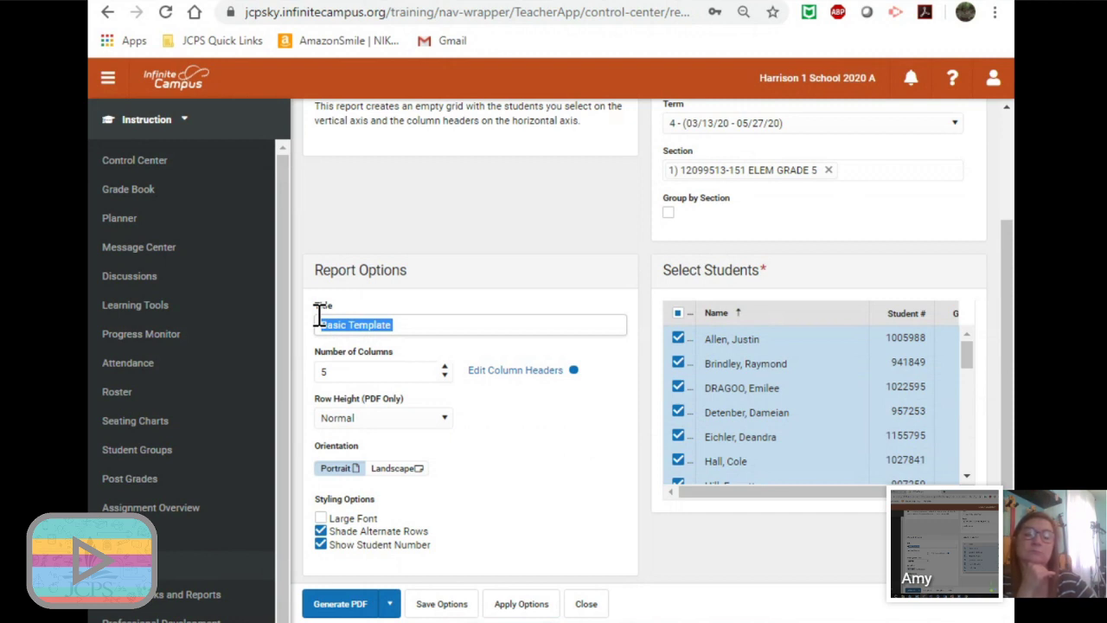
text(NTI Week 5)
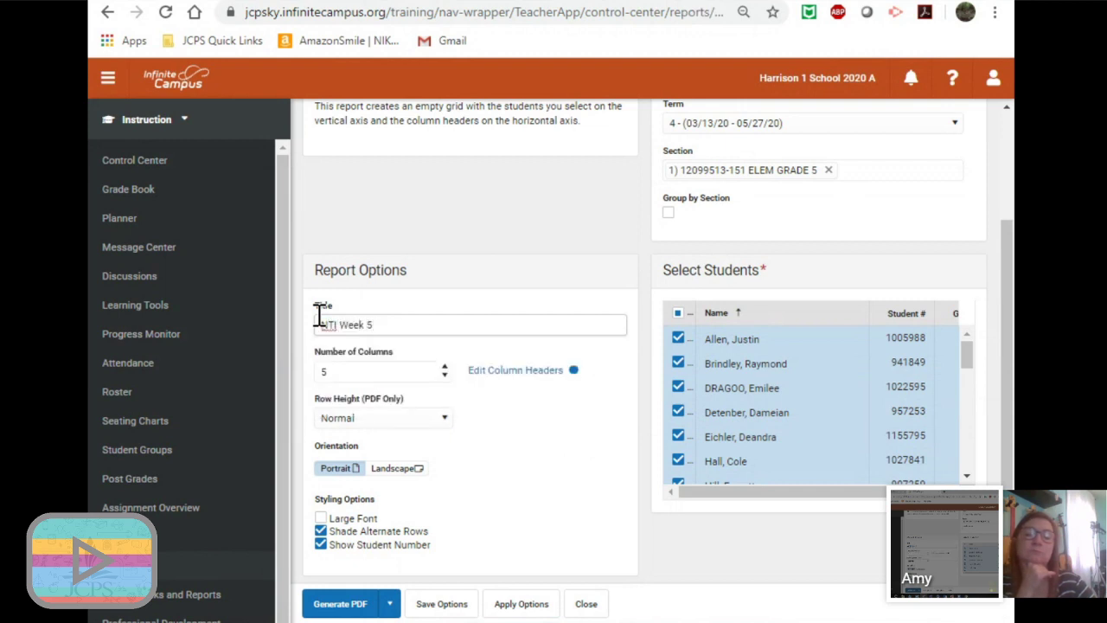
click(601, 488)
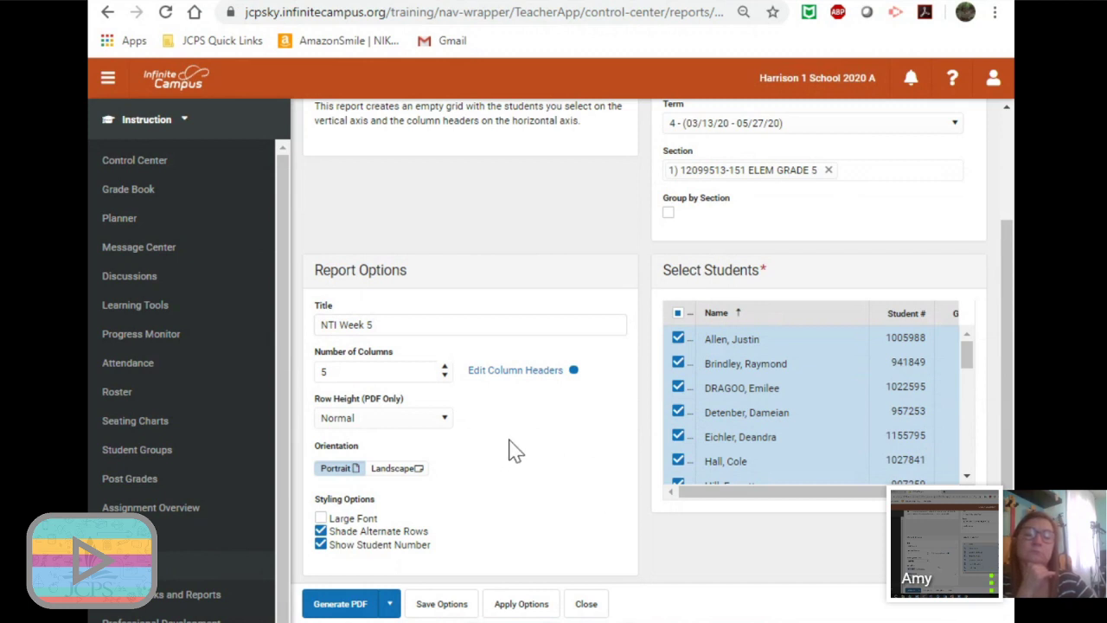
View the number of columns setting and the row height choices for the PDF
double_click(396, 372)
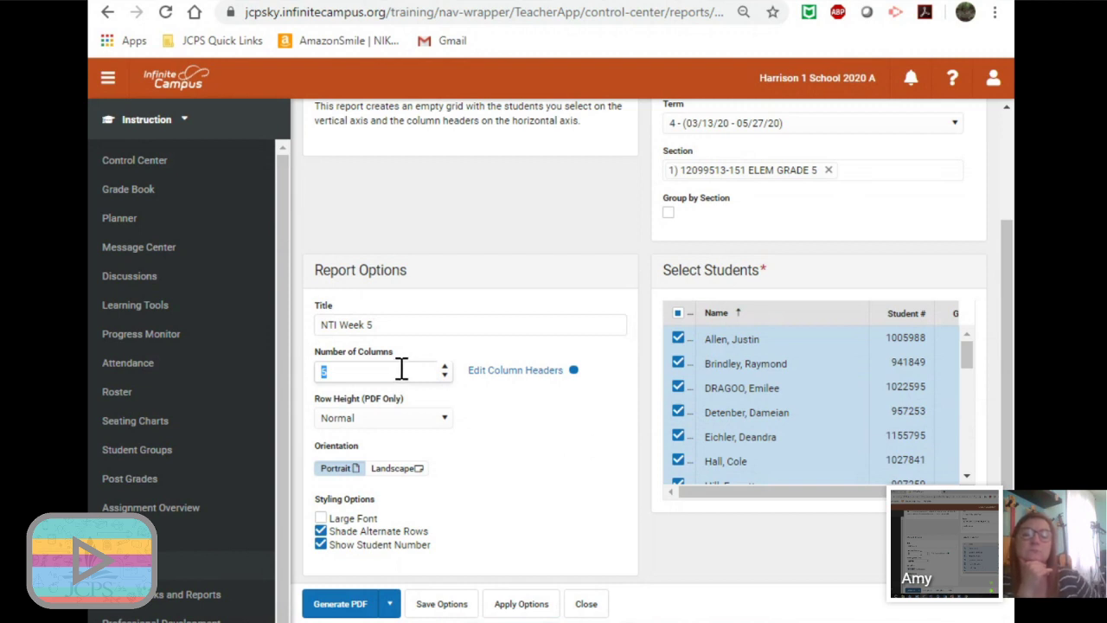
click(412, 424)
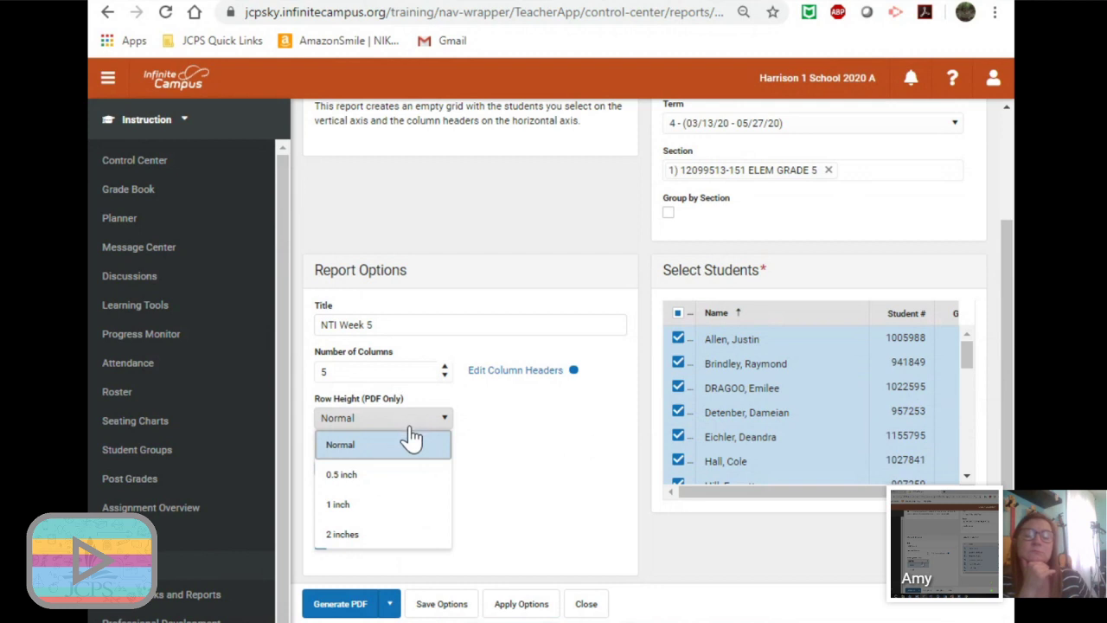
click(517, 439)
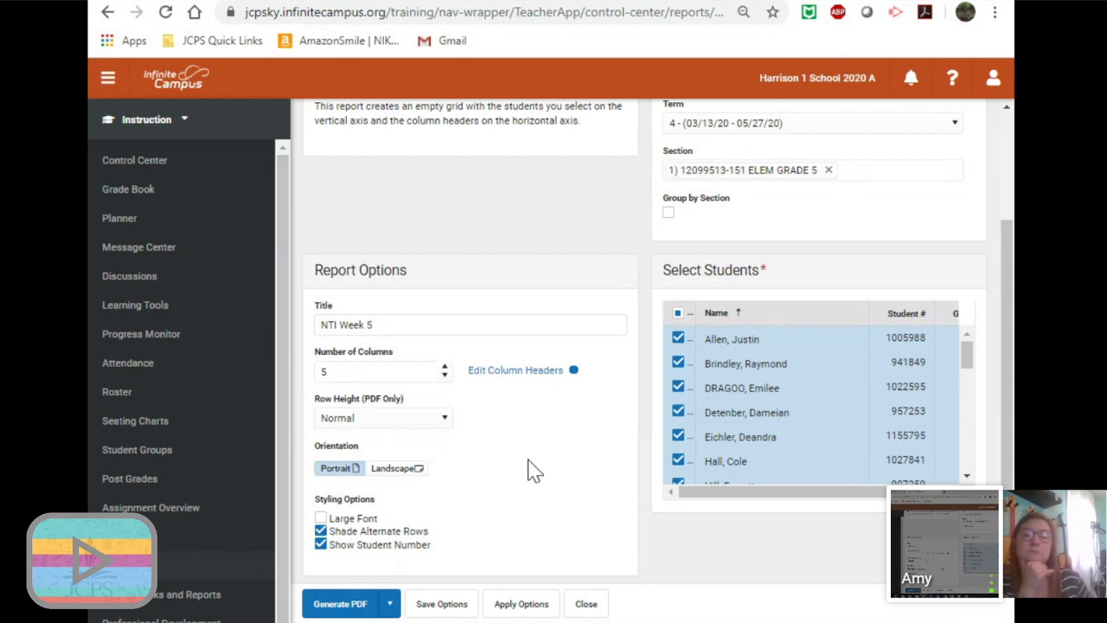
Open the column headers for editing and rename the first column to "Mon, May 11"
click(524, 376)
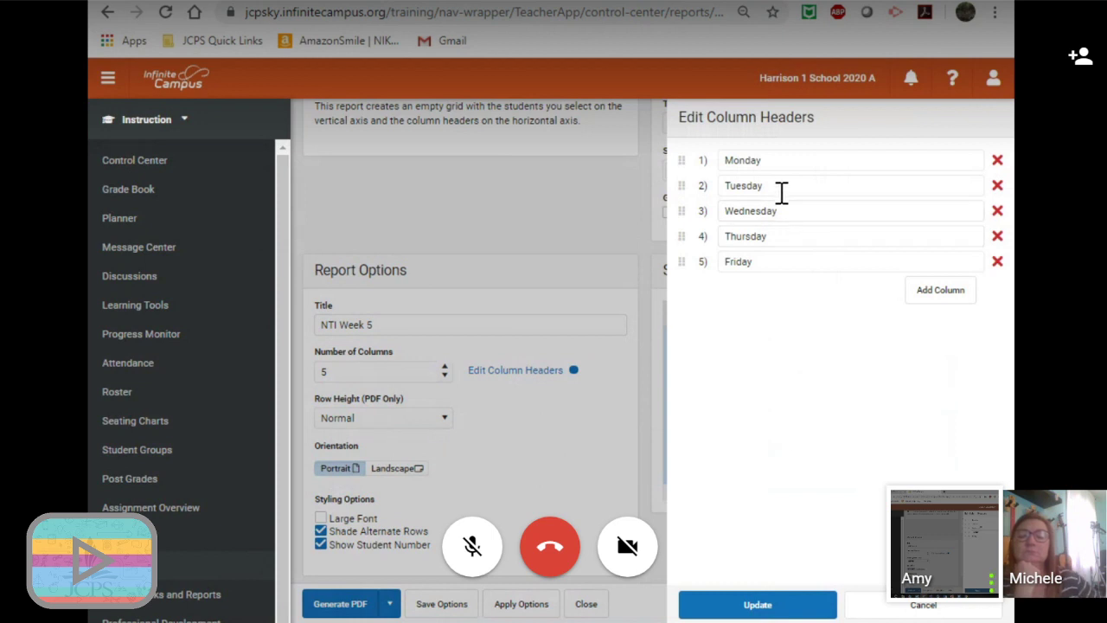
drag(765, 161, 682, 163)
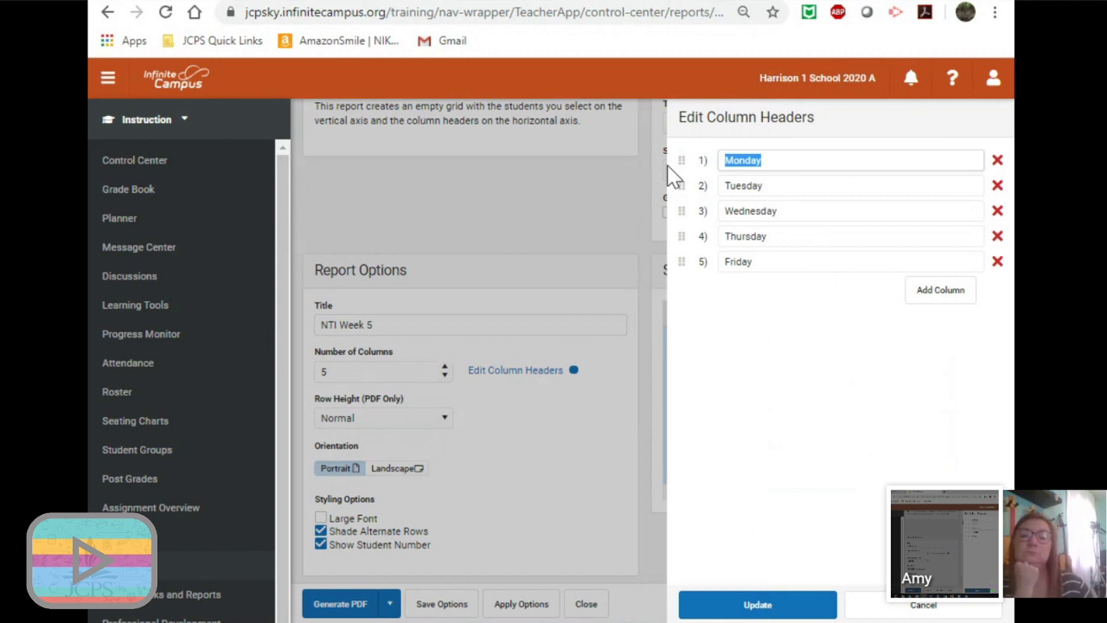
text(Mon)
key(BackSpace)
key(BackSpace)
text(ay 11)
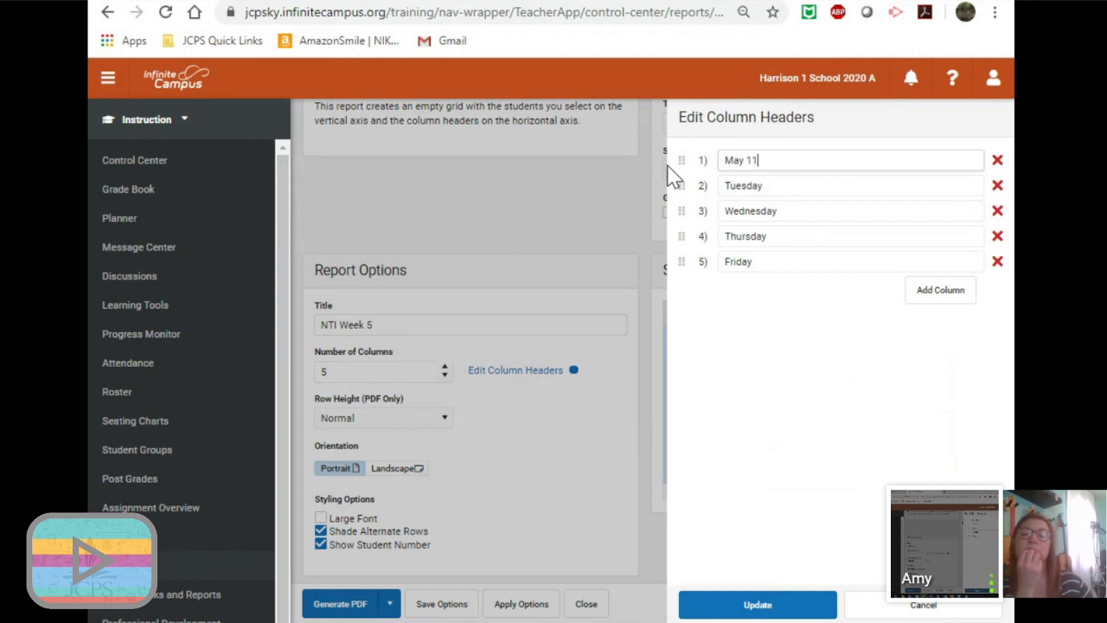
key(Tab)
click(721, 161)
text(Mon,)
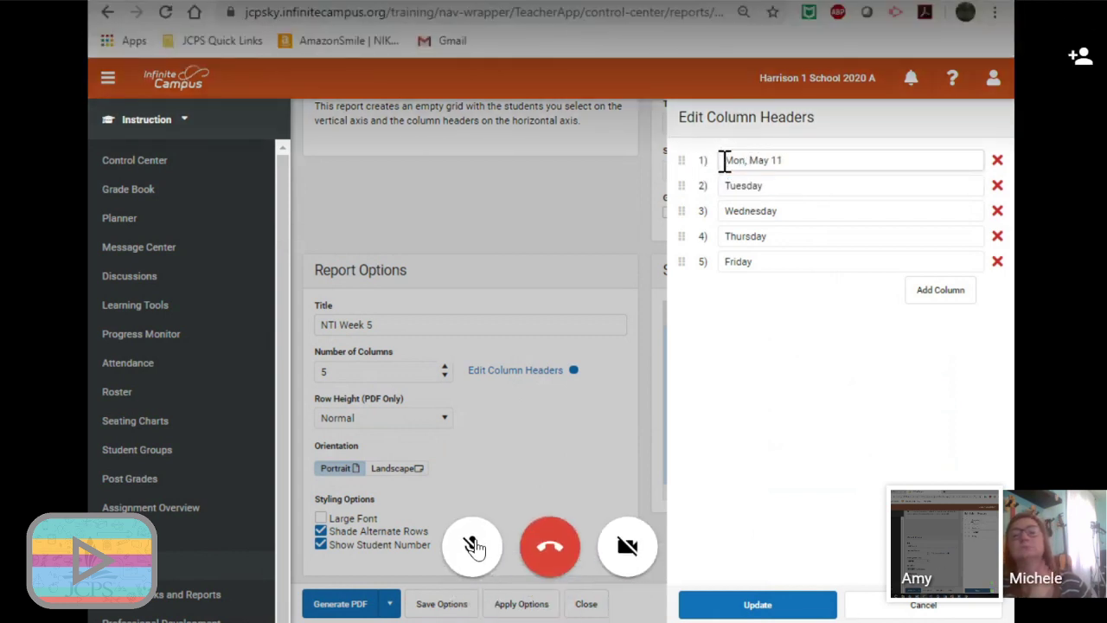
Rename the second column header to "Tue, May 12" and the third to "Wed, May 13"
drag(769, 185, 724, 185)
key(BackSpace)
text(Tue, May)
click(627, 547)
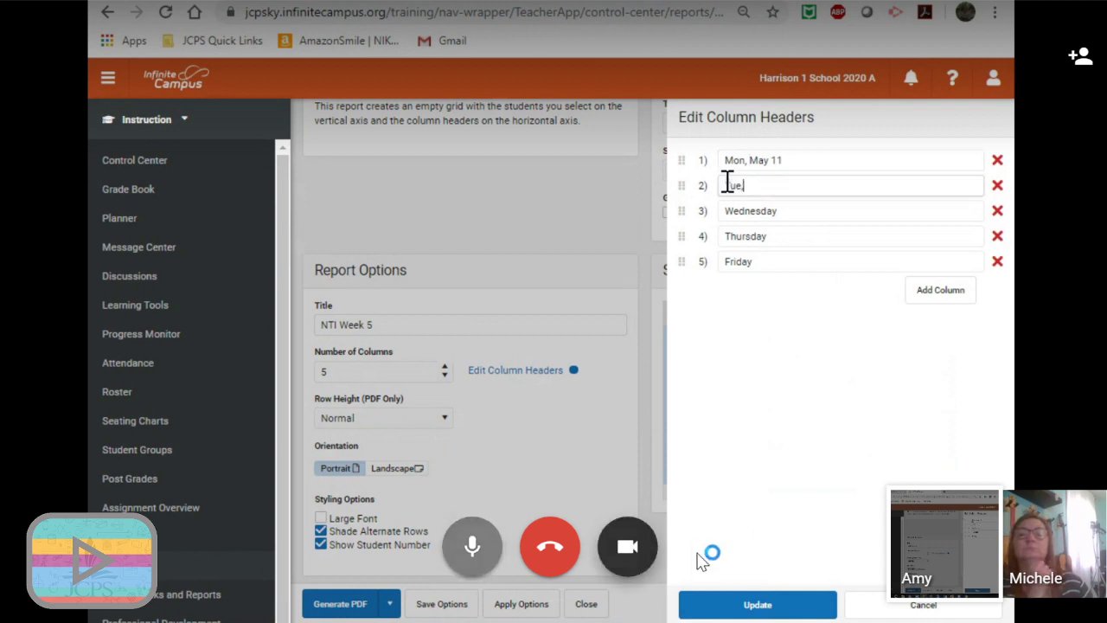
text(12)
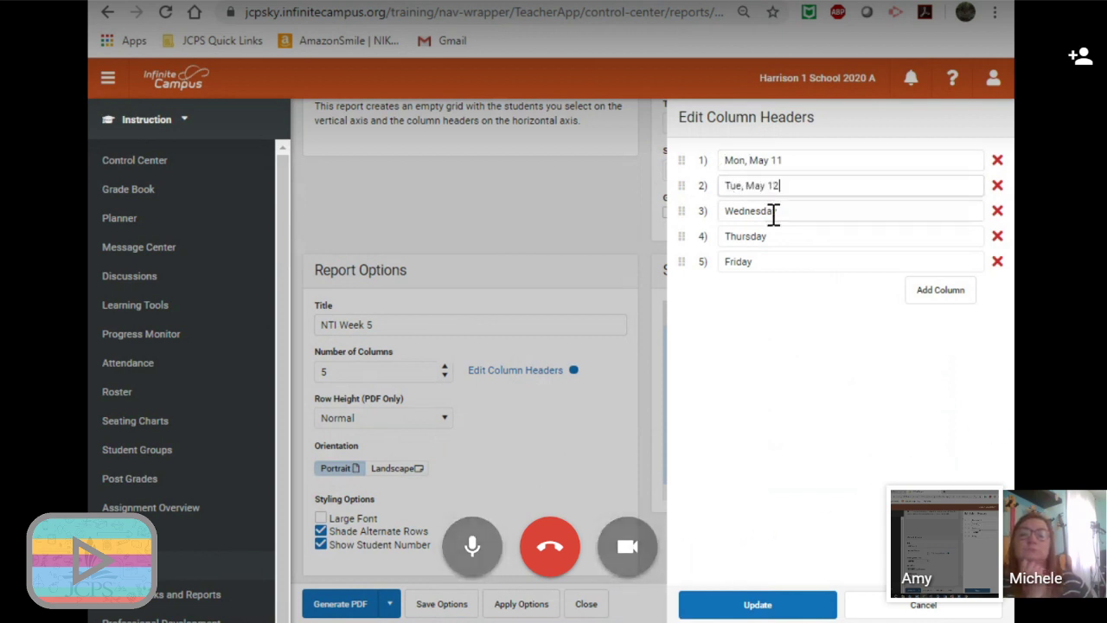
drag(775, 213, 709, 203)
text(Wed)
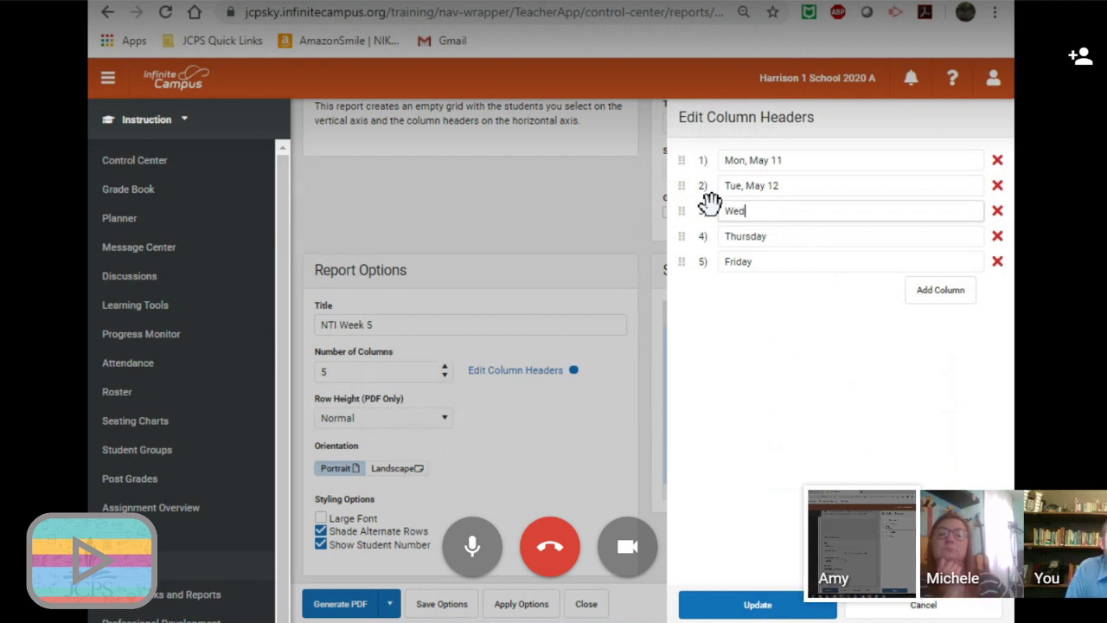
text(, May 13)
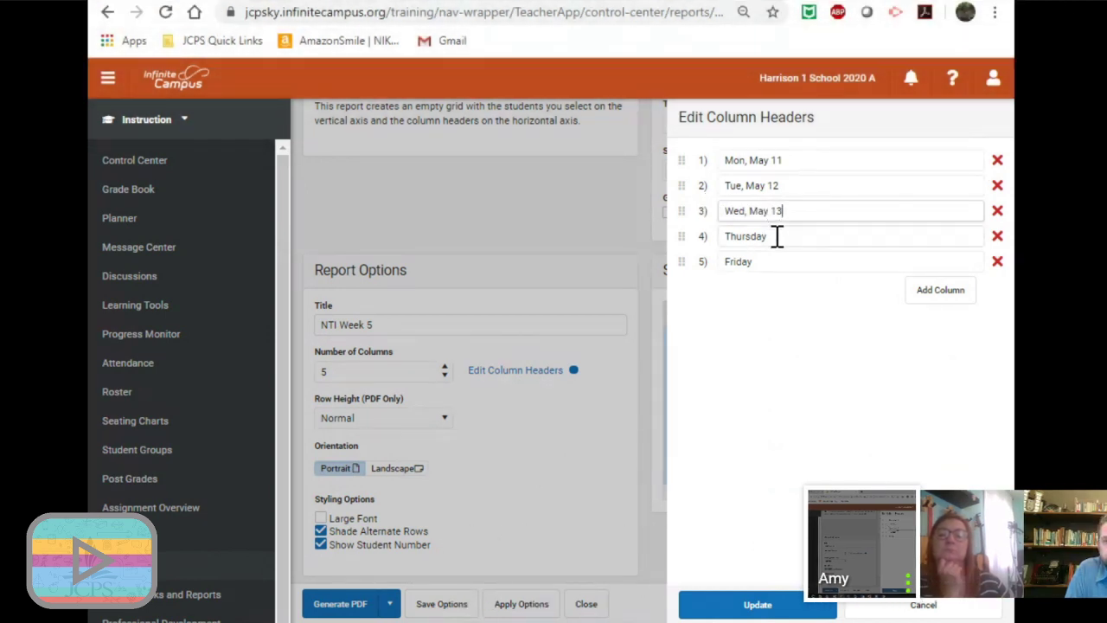
Rename the fourth column header to "Thur, May 14" and the fifth to "Fri, May 15", and apply the header changes
drag(775, 236, 726, 235)
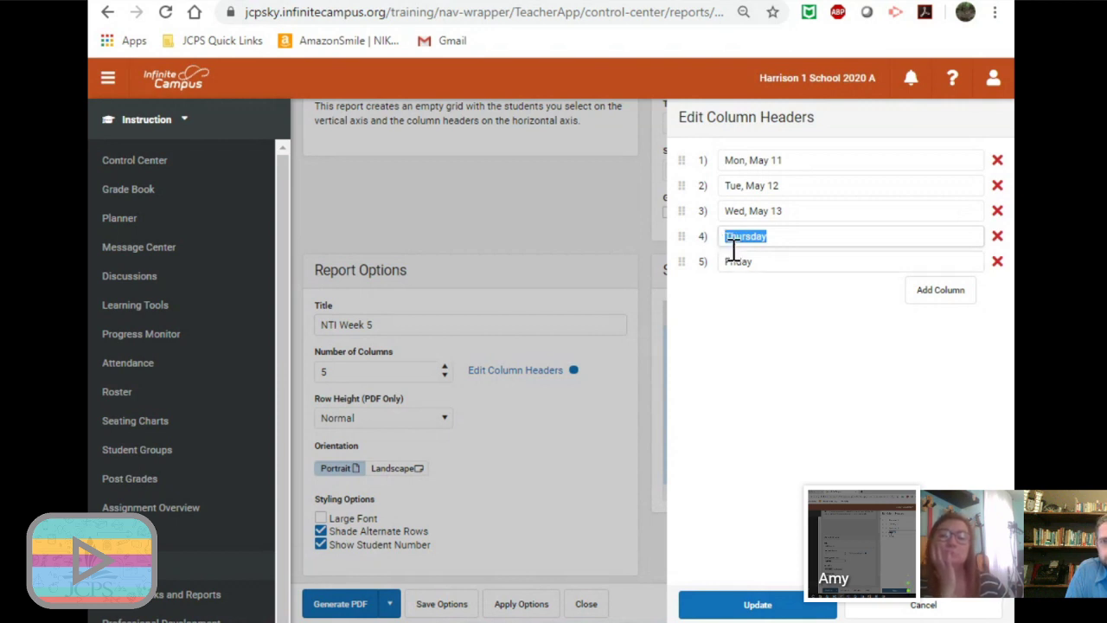
mouse_move(1068, 442)
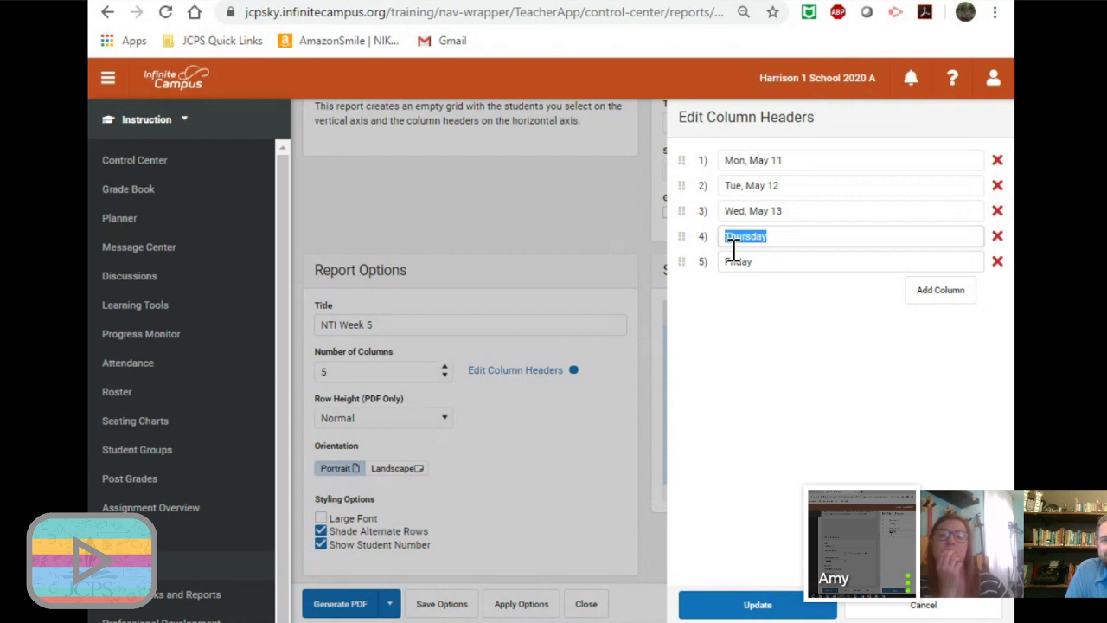
text(Thur, May 14)
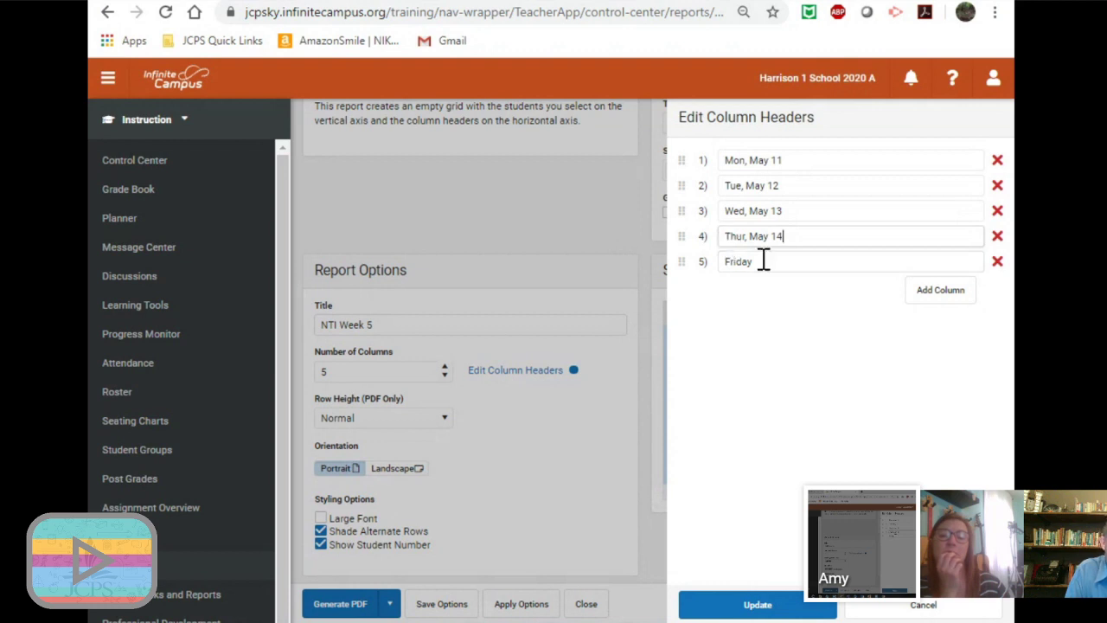
drag(761, 261, 718, 262)
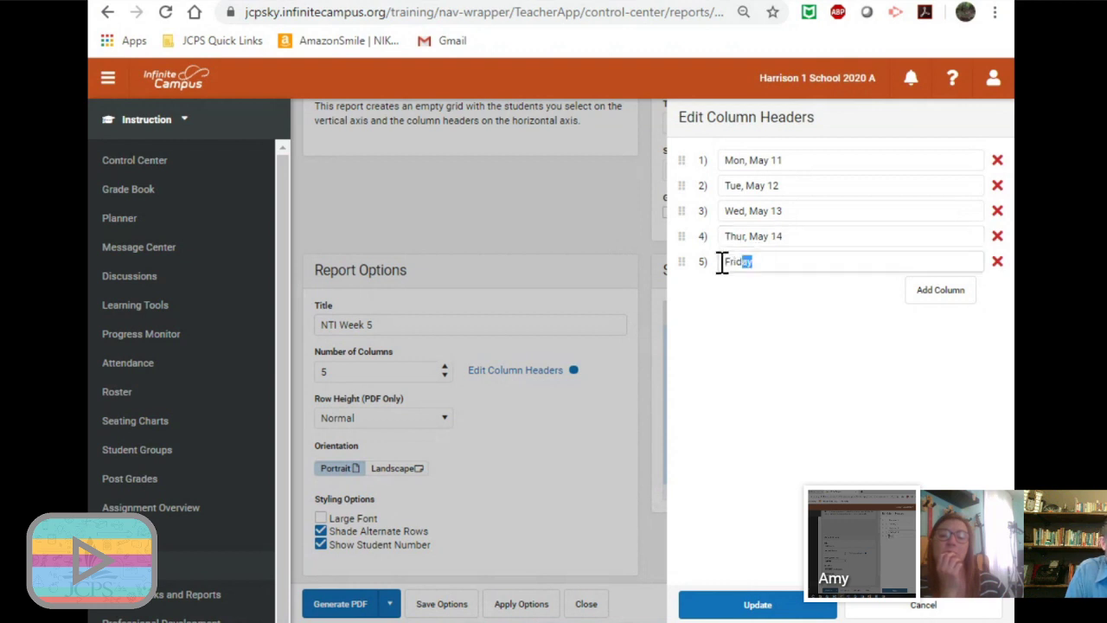
text(Fri, May 1)
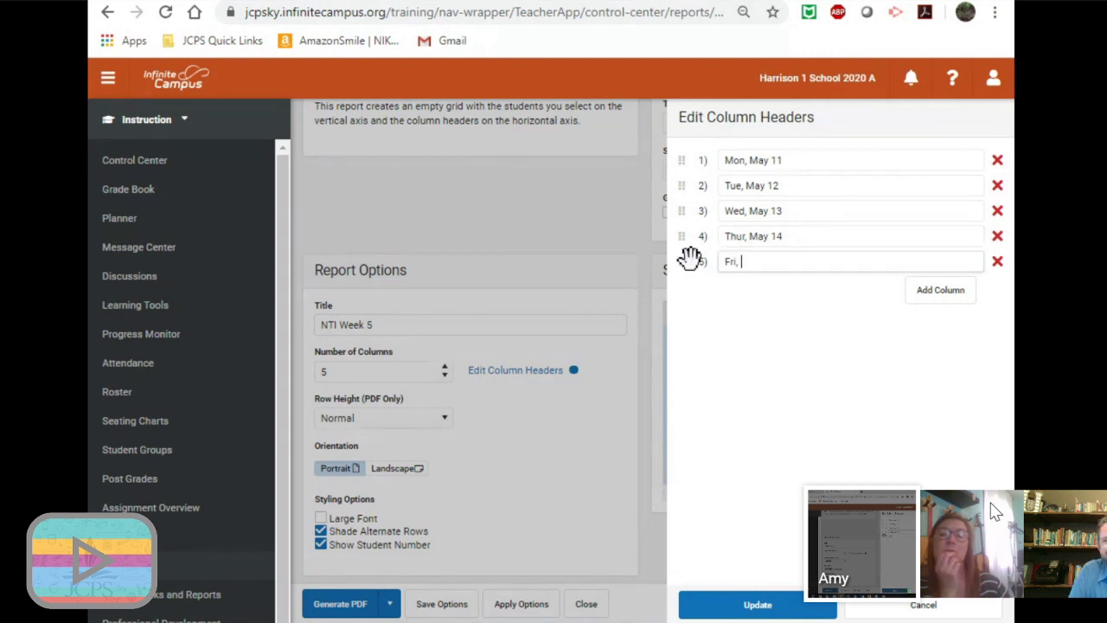
text(5)
click(472, 553)
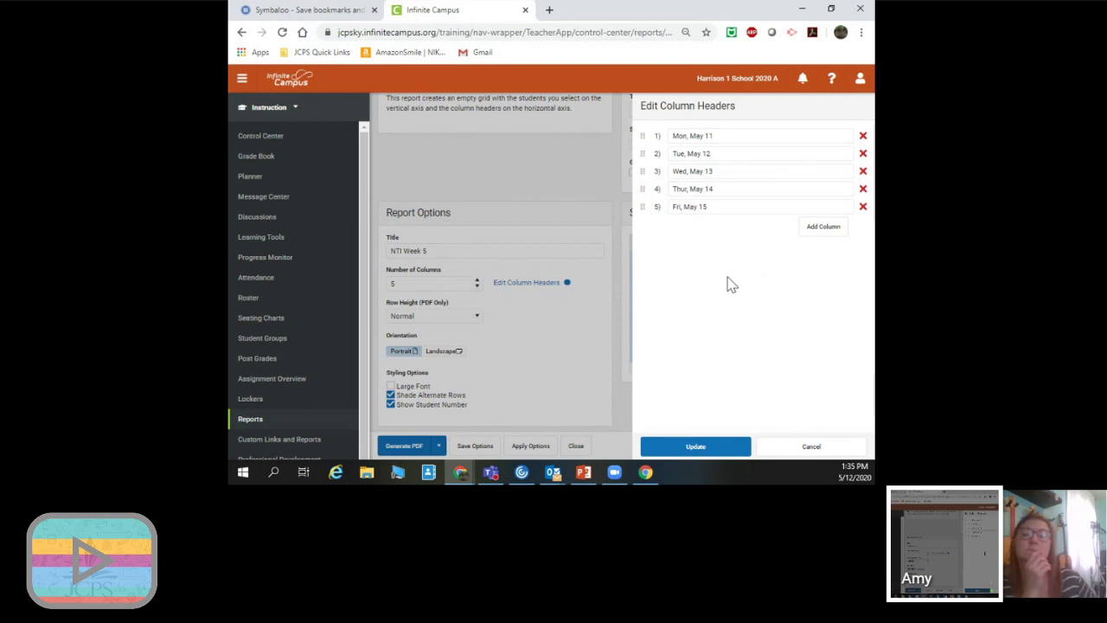
click(696, 447)
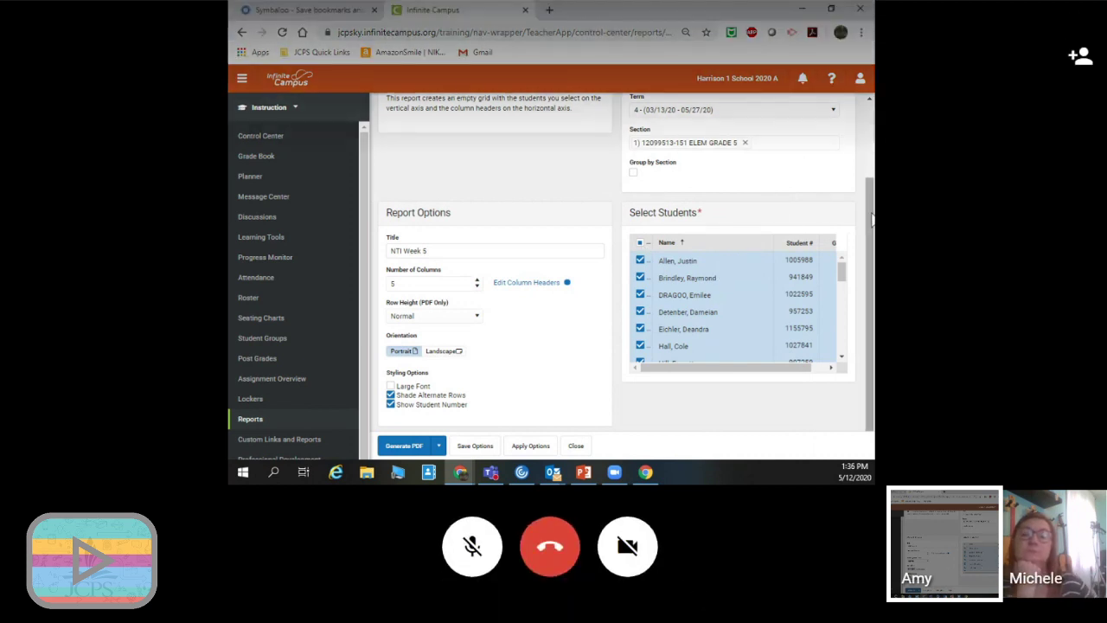
Add the Elem Reading Int, Reading Int Adv, Grade 5 Mathematics, Mathematics Adv, Social Studies and Science sections, and group the report by section
scroll(872, 186, up, 1)
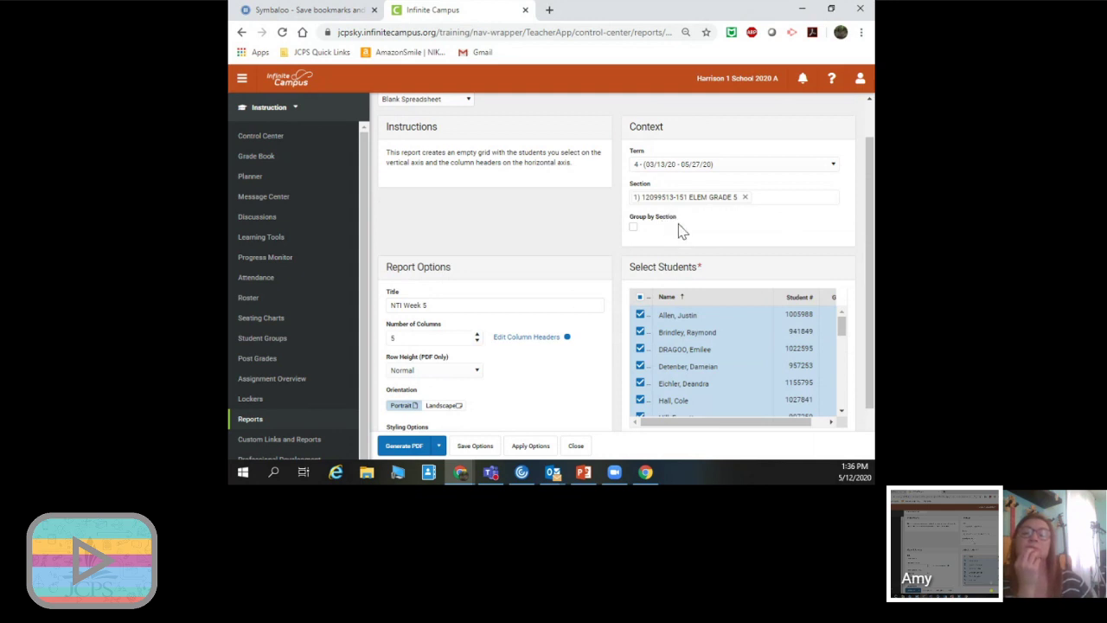
mouse_move(729, 599)
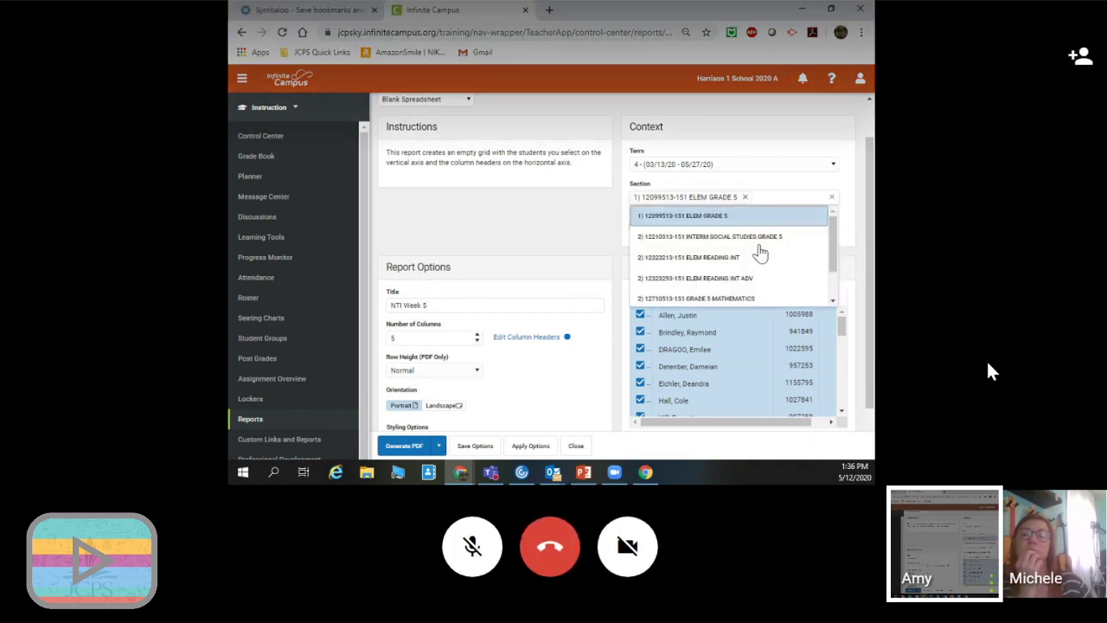
click(629, 572)
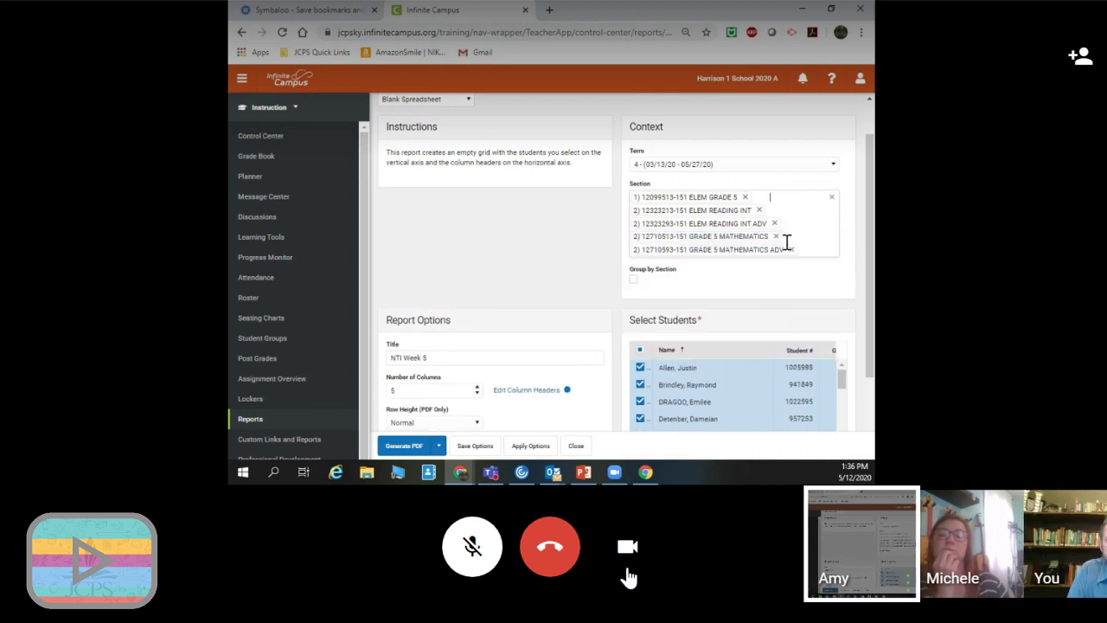
click(629, 570)
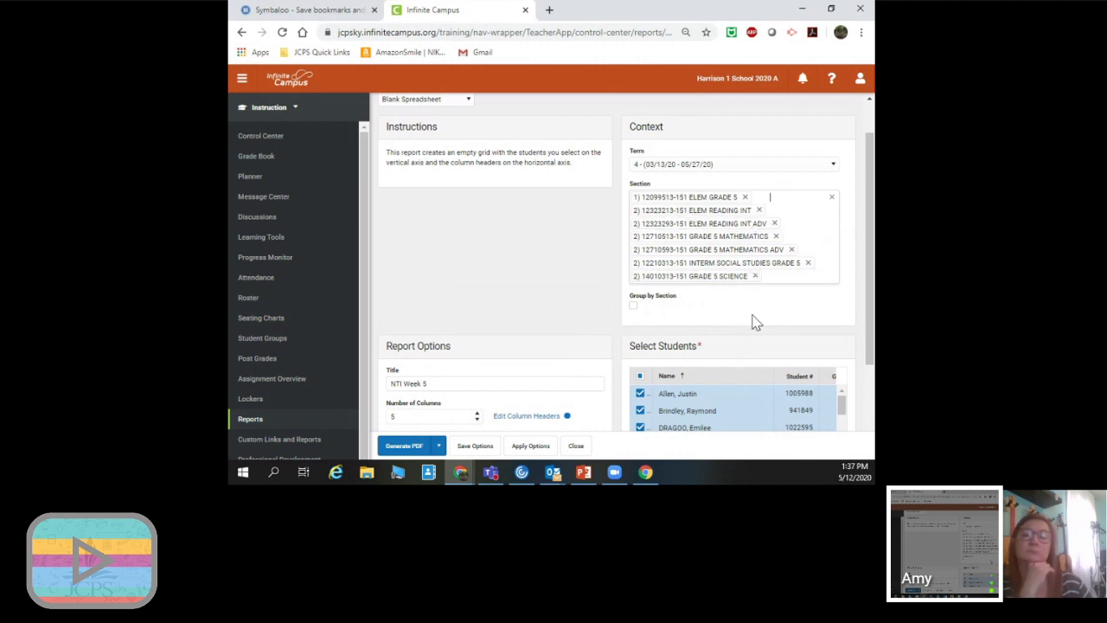
click(633, 305)
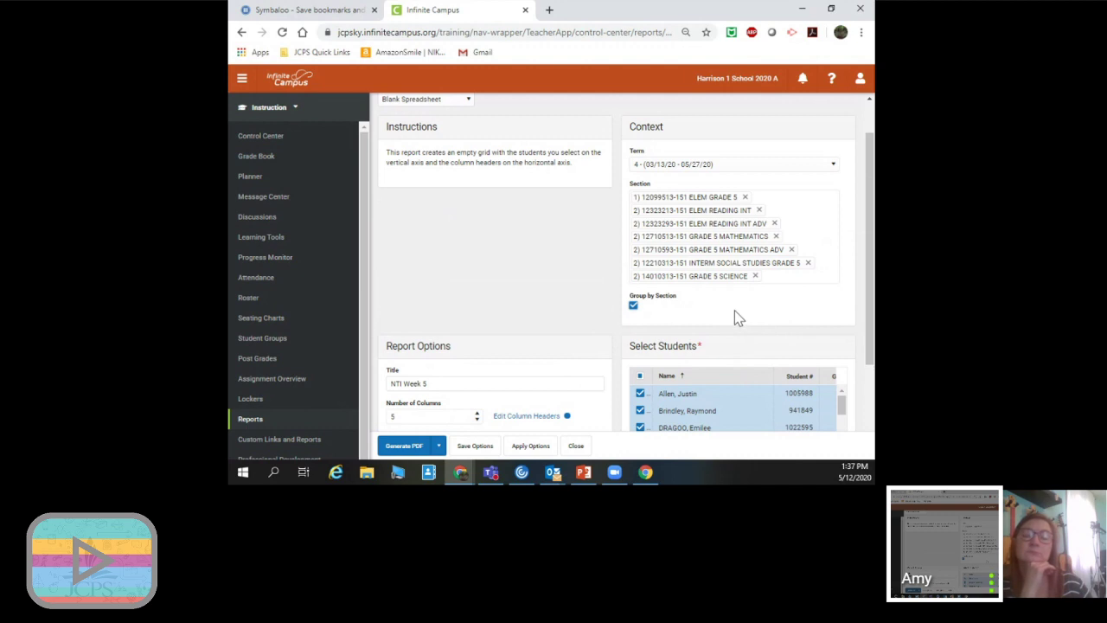
Save the current report options as a template named "NTI Week 5"
scroll(734, 310, down, 5)
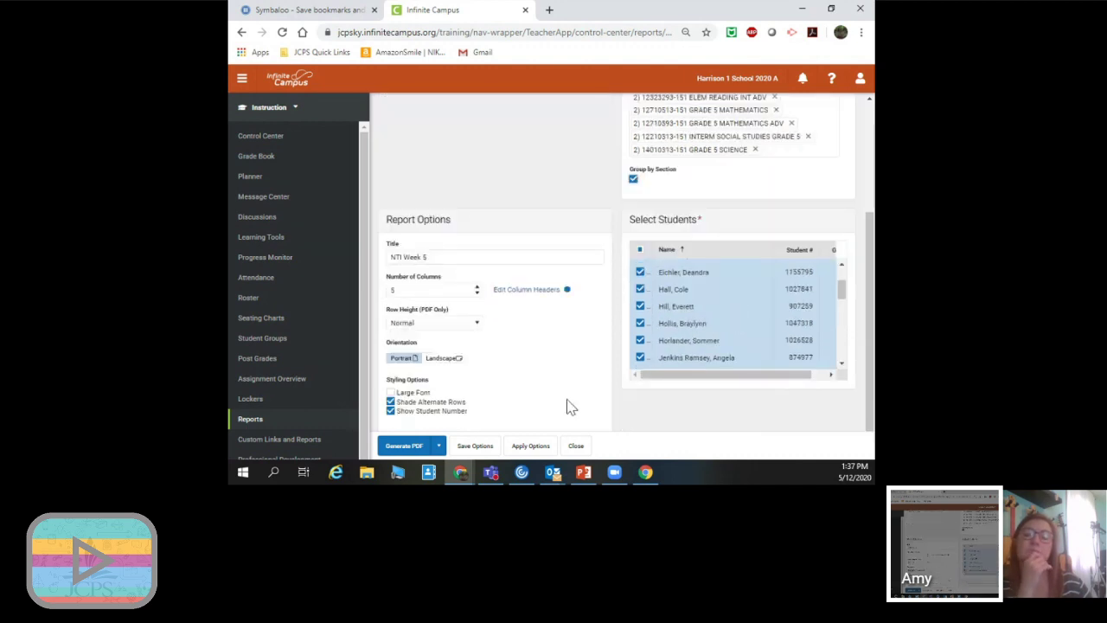
click(473, 447)
text(NTI Week 5)
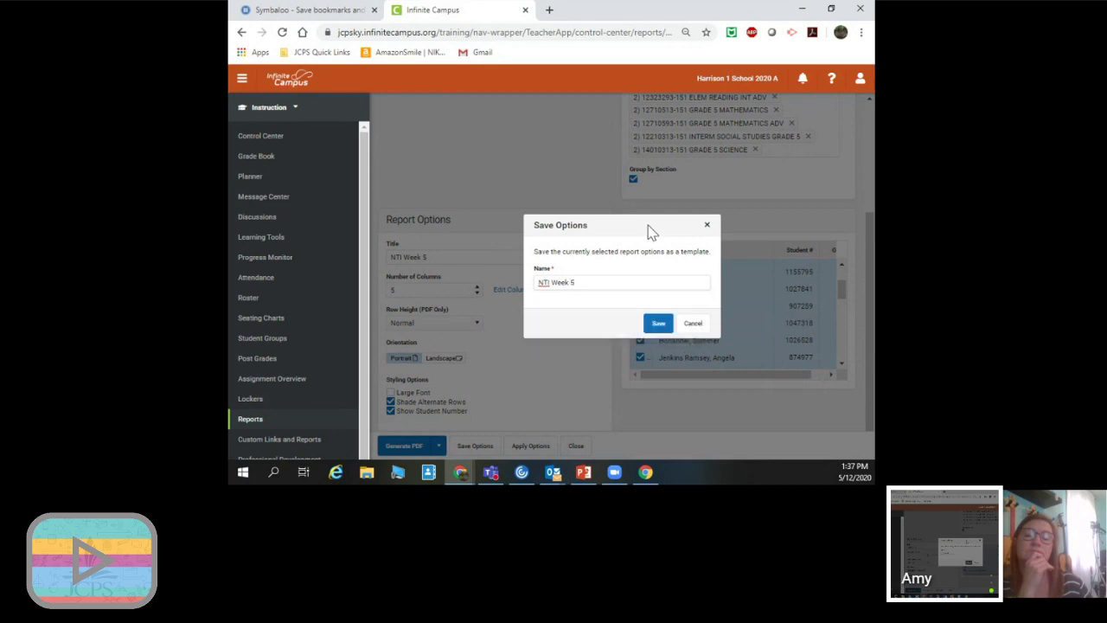
click(658, 323)
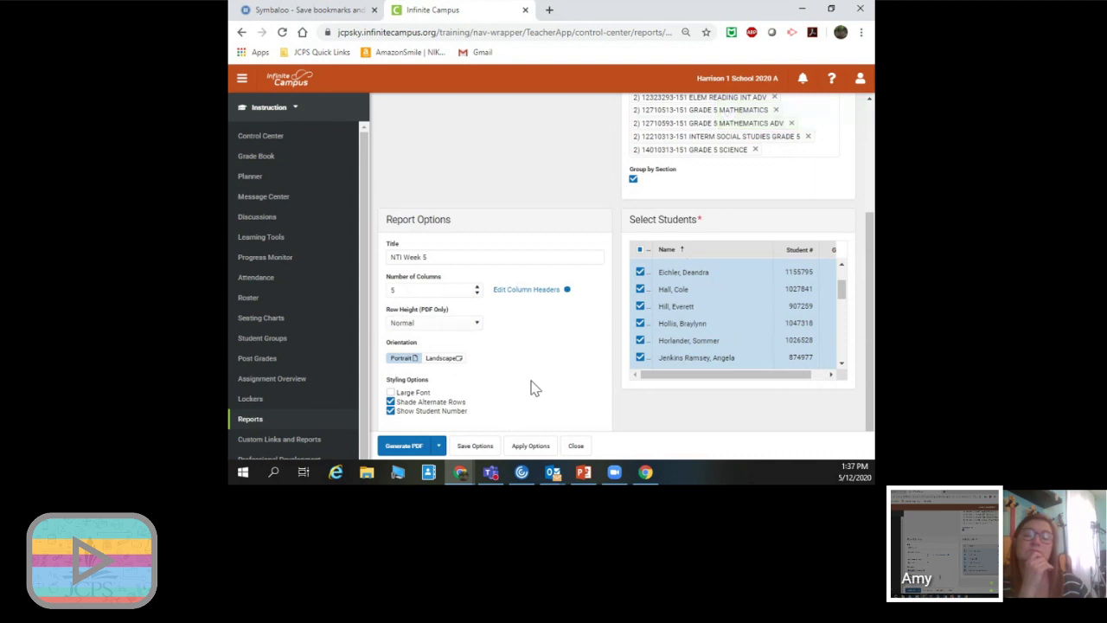
Generate the blank spreadsheet report as a PDF and look through its pages
click(438, 446)
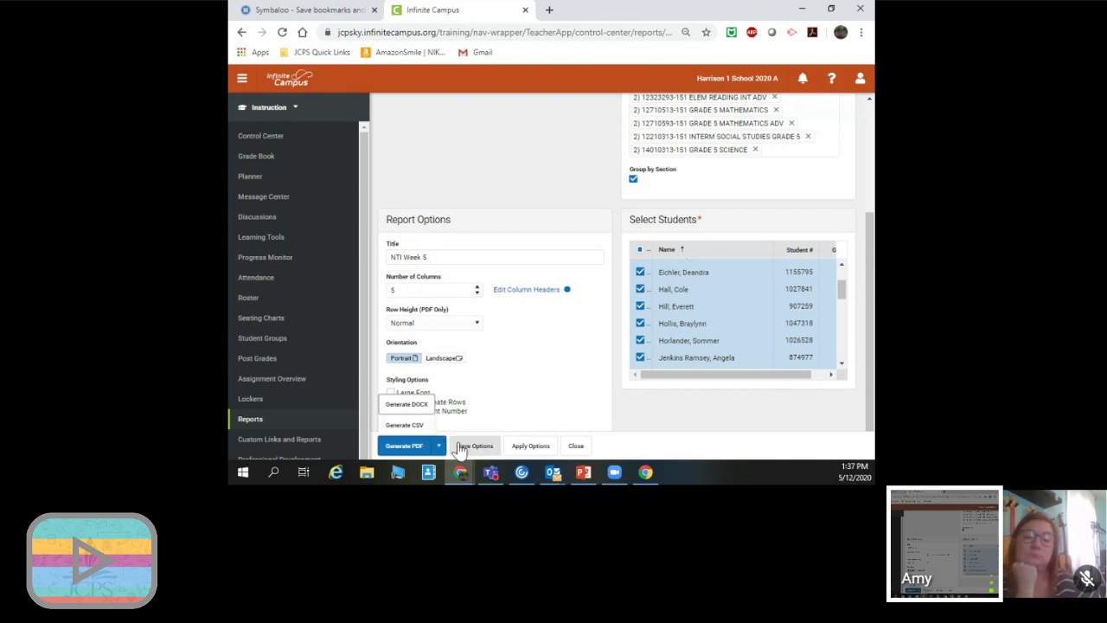
click(404, 446)
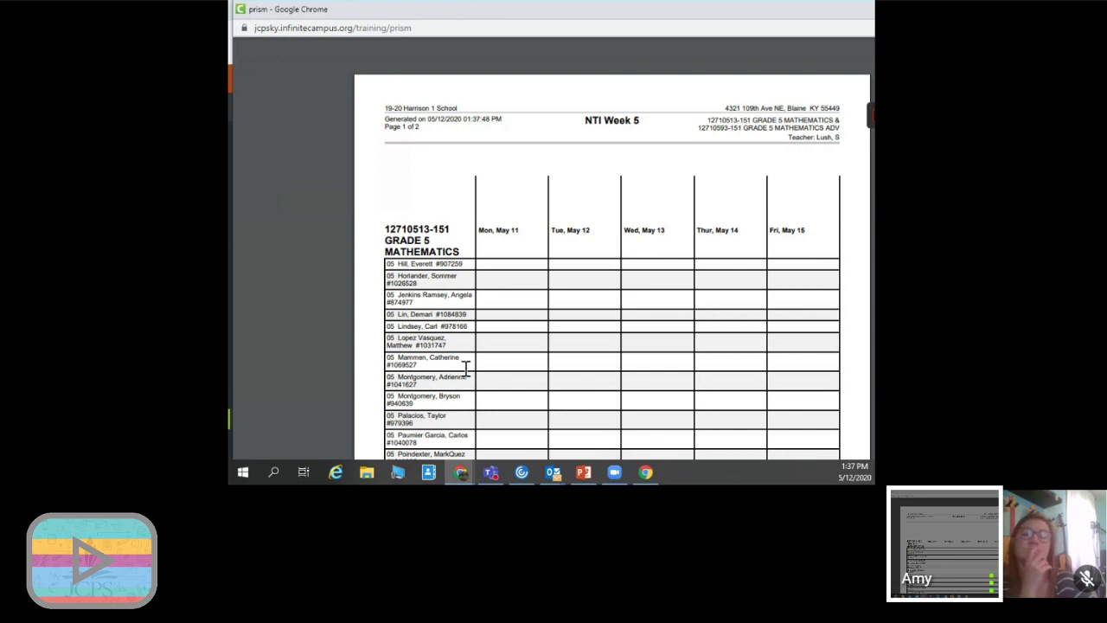
scroll(465, 367, down, 8)
scroll(465, 366, down, 2)
scroll(465, 367, up, 9)
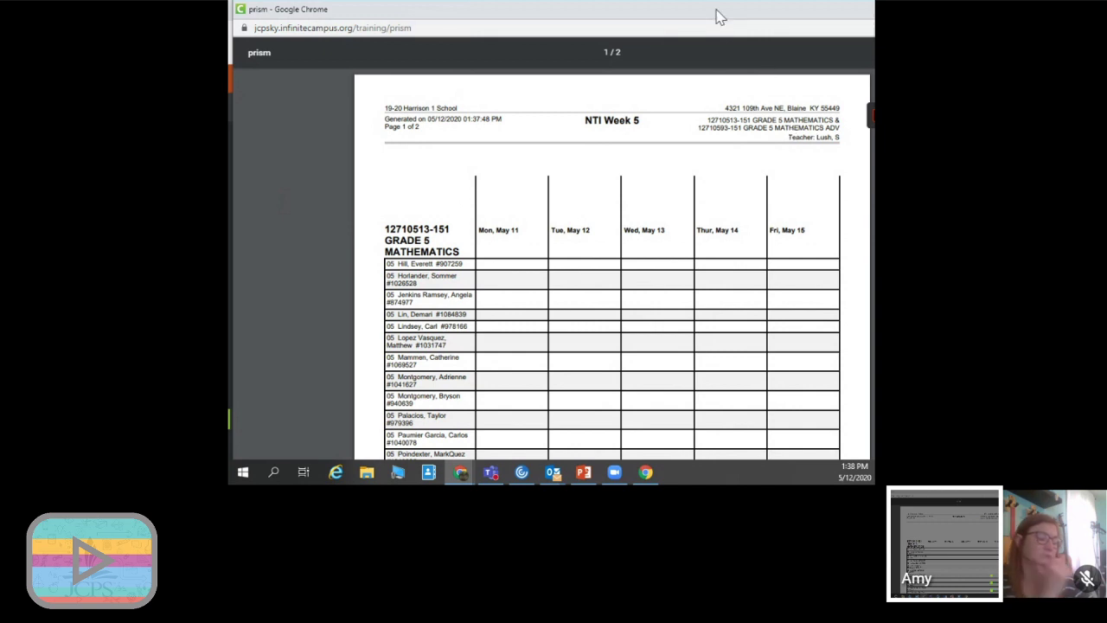
double_click(622, 17)
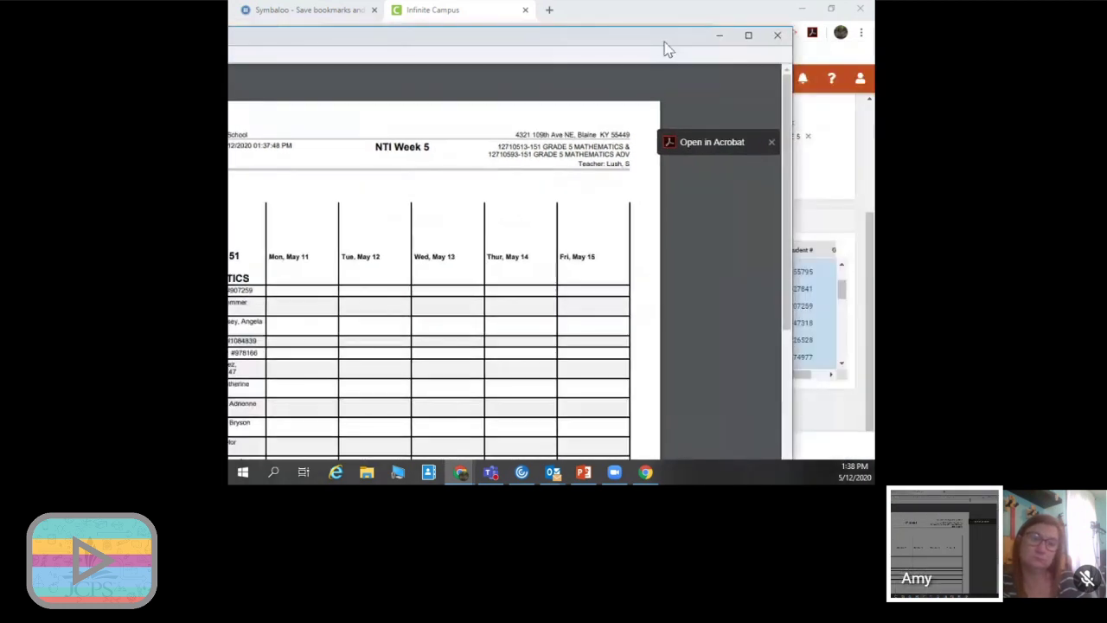
Close the generated PDF, switch the report type to Grades Report, and return to Blank Spreadsheet
click(776, 34)
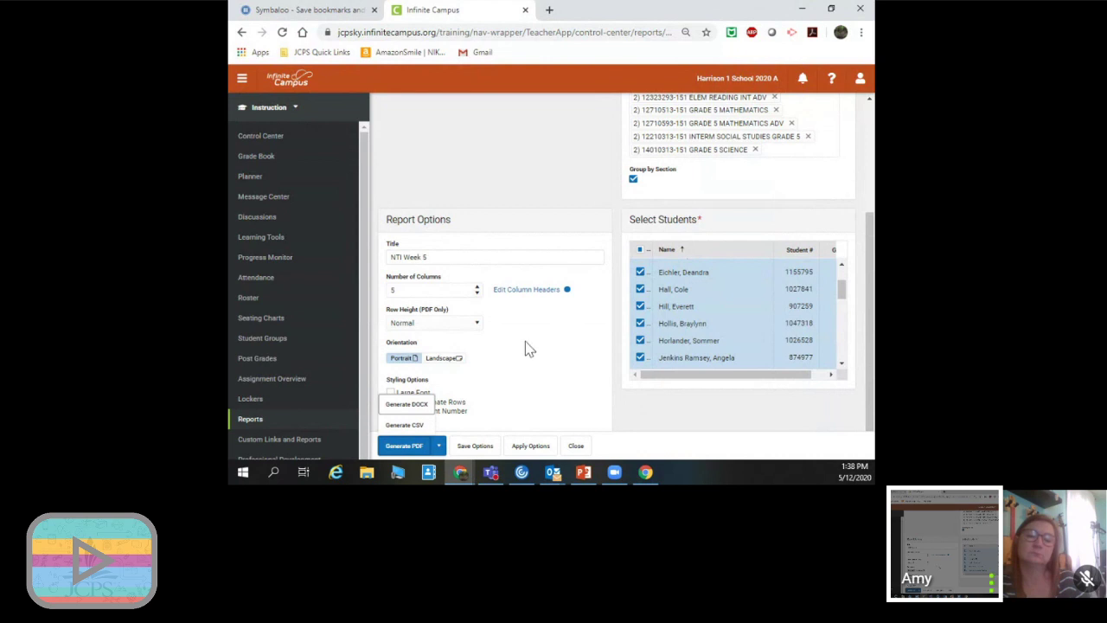
scroll(526, 349, up, 5)
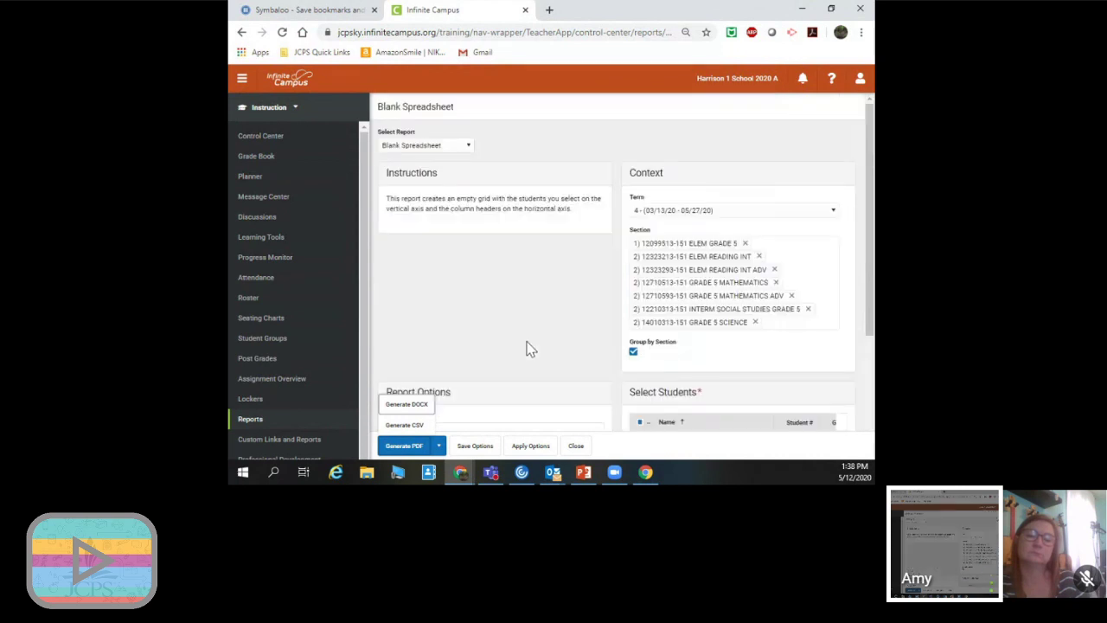
click(458, 145)
scroll(413, 217, down, 3)
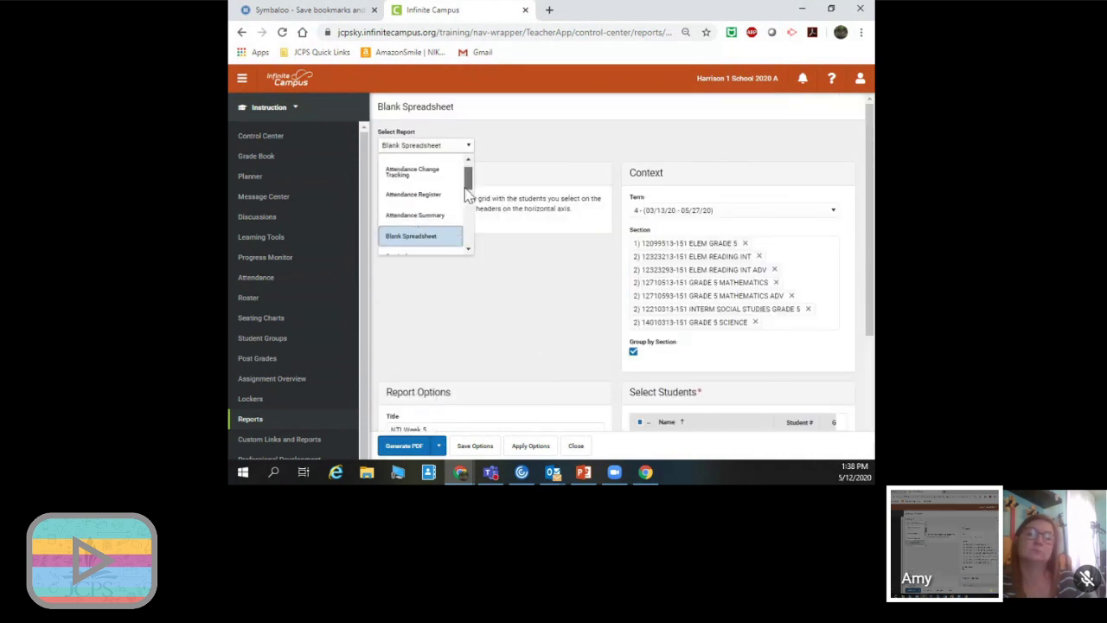
click(406, 193)
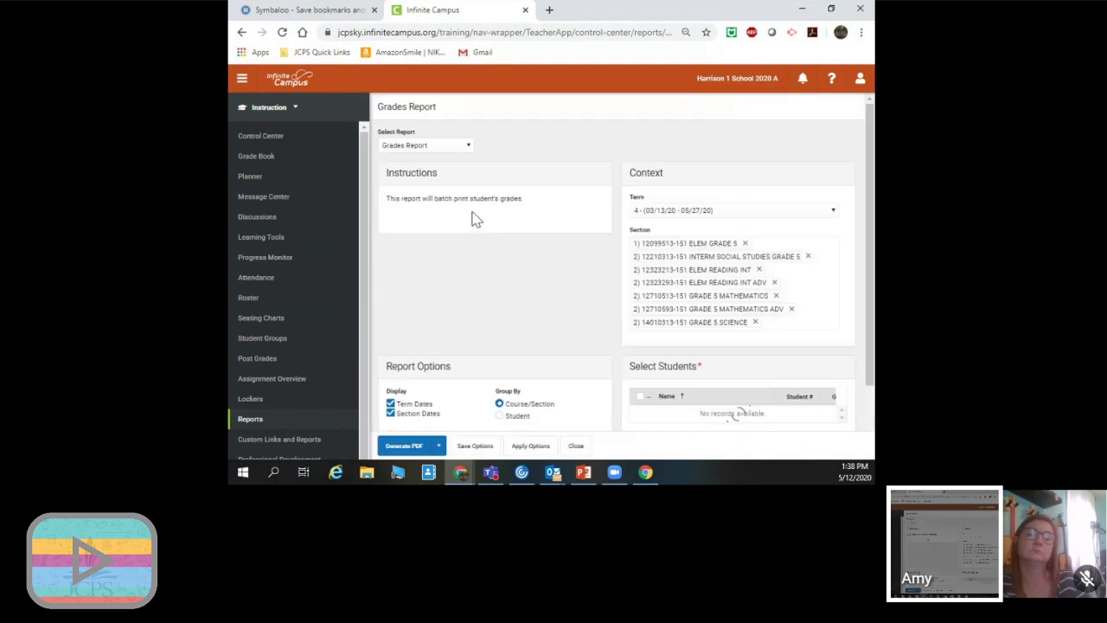
click(462, 147)
click(431, 169)
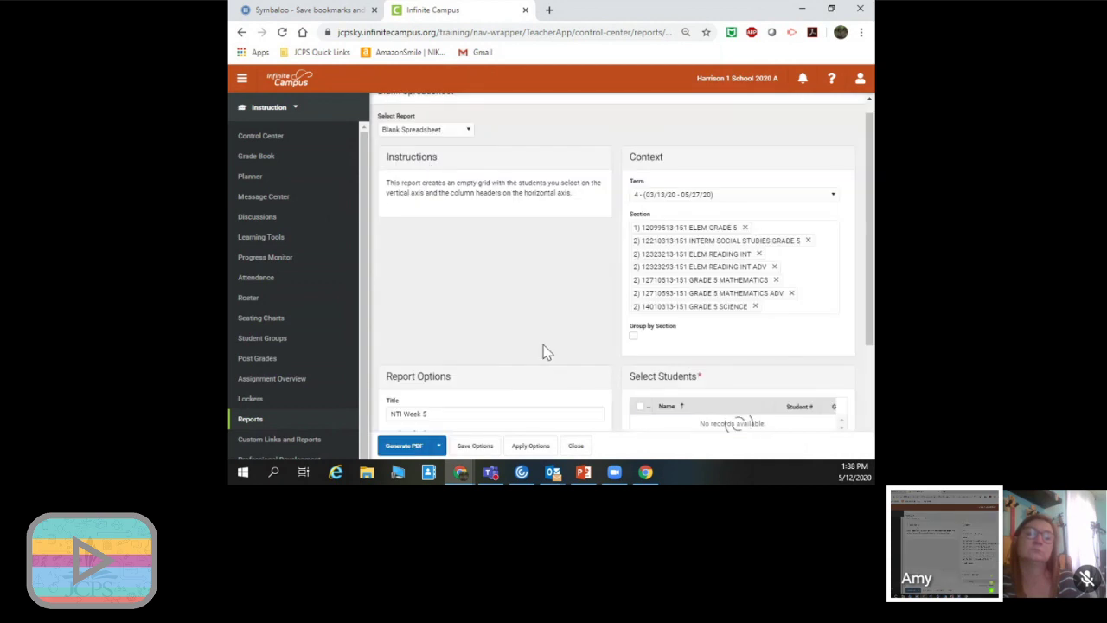
Review the saved option sets available for the Blank Spreadsheet report, applying none of them
scroll(537, 367, down, 1)
scroll(538, 368, down, 1)
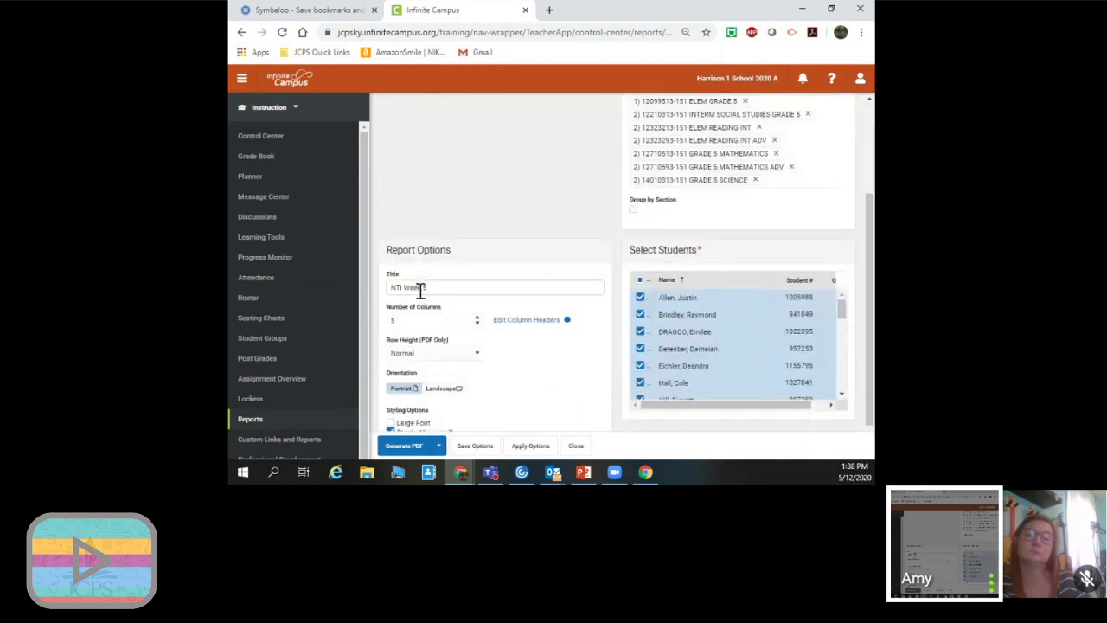
text(5)
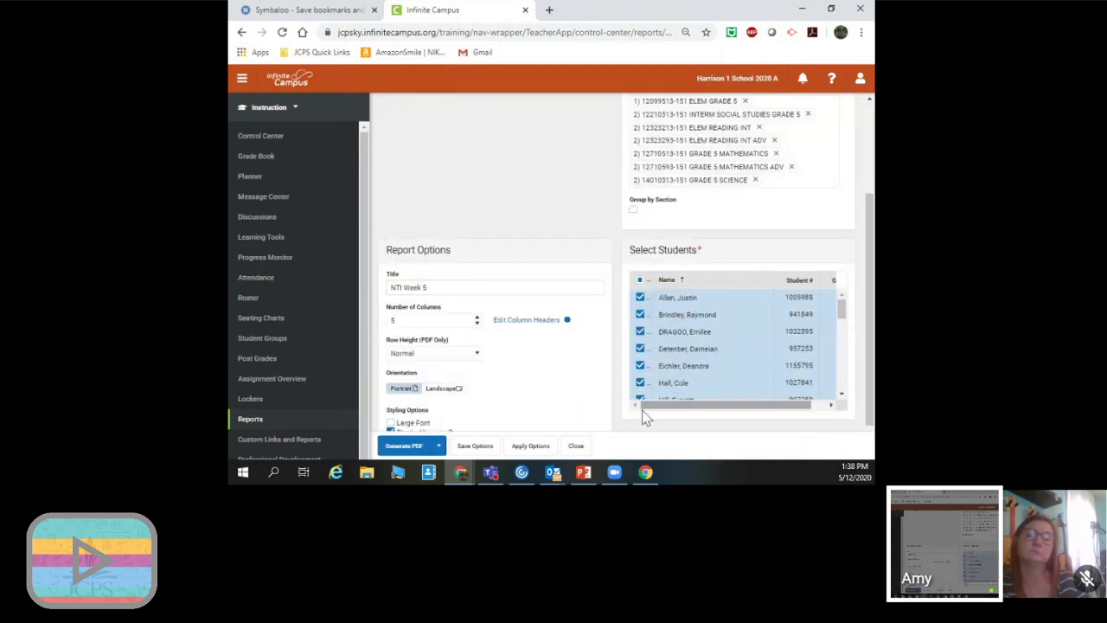
click(531, 448)
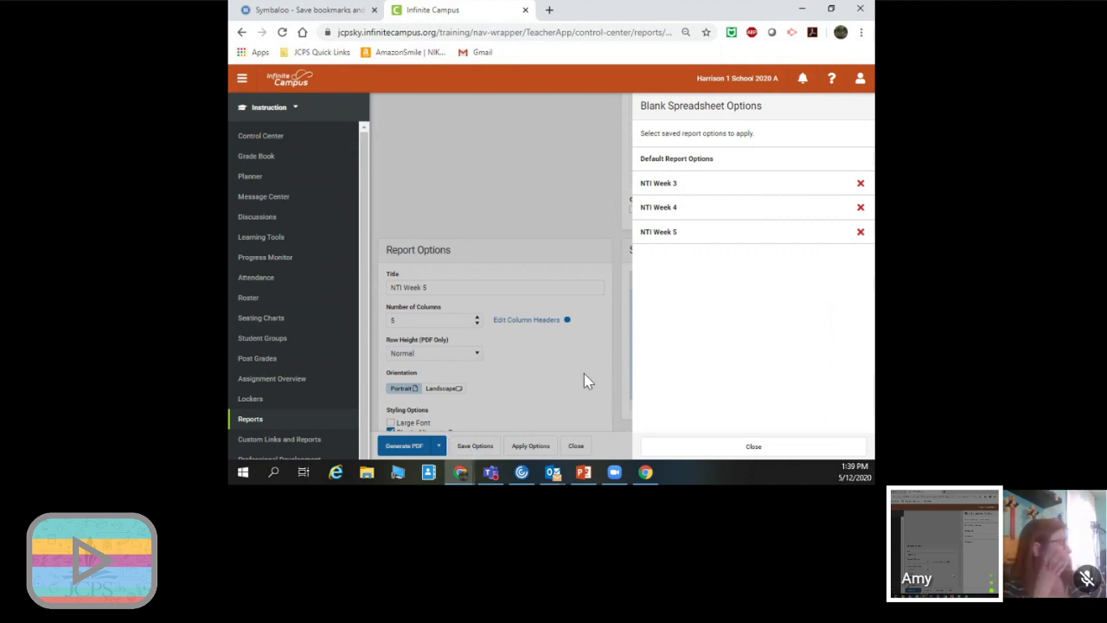
click(753, 446)
Retitle the report "Basic Template" and rename the first two column headers to "Monday" and "Tuesday"
drag(466, 287, 343, 288)
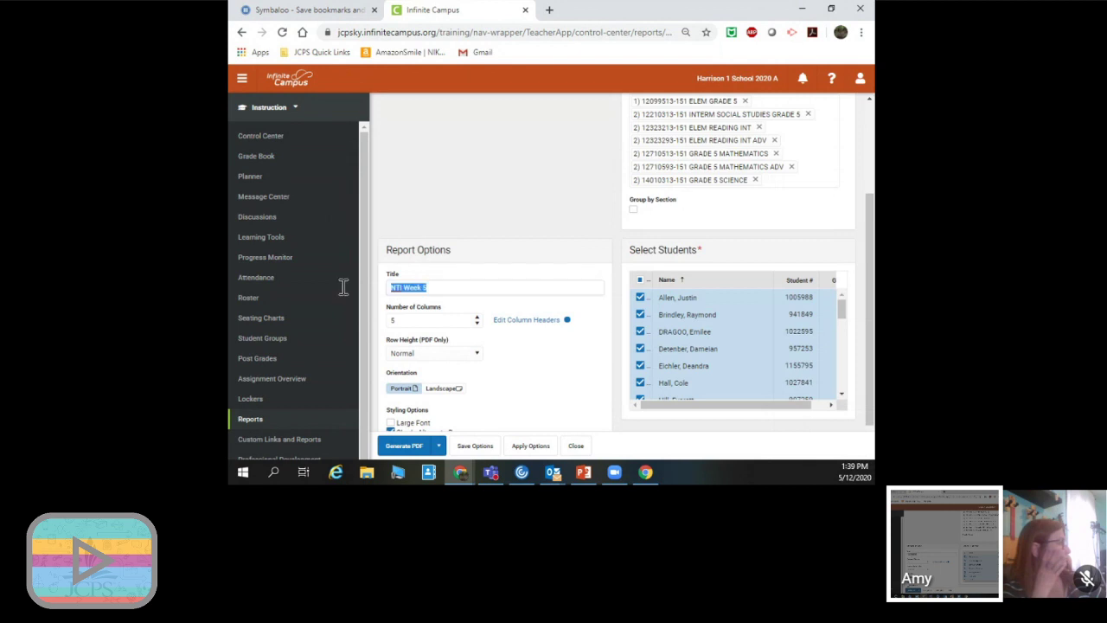
text(Basic Template)
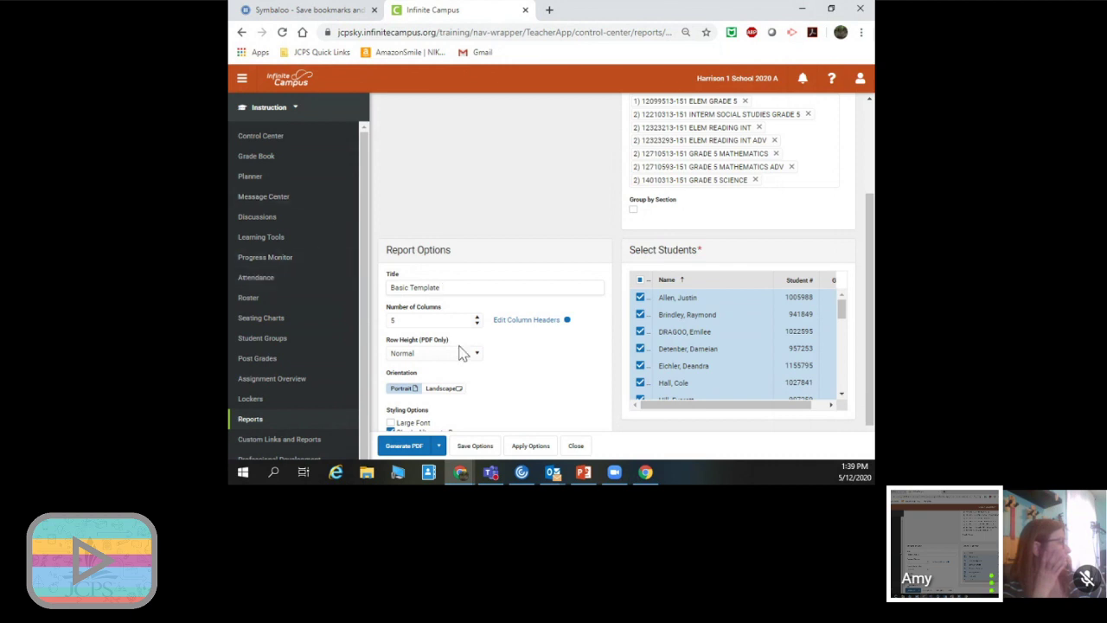
scroll(509, 382, down, 1)
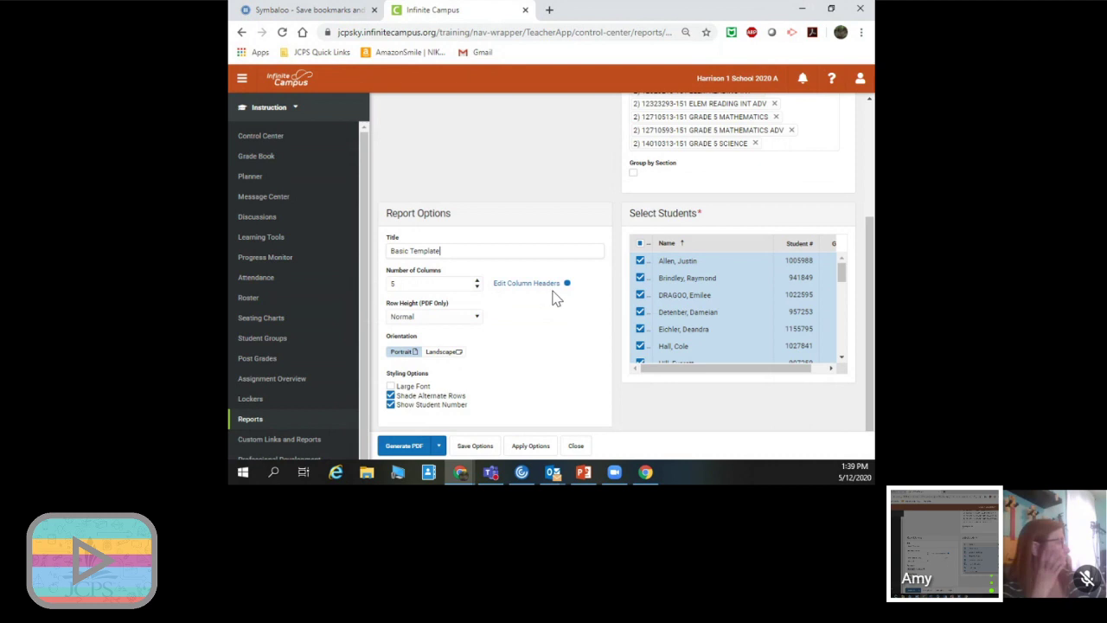
drag(723, 135, 611, 140)
text(Mondat)
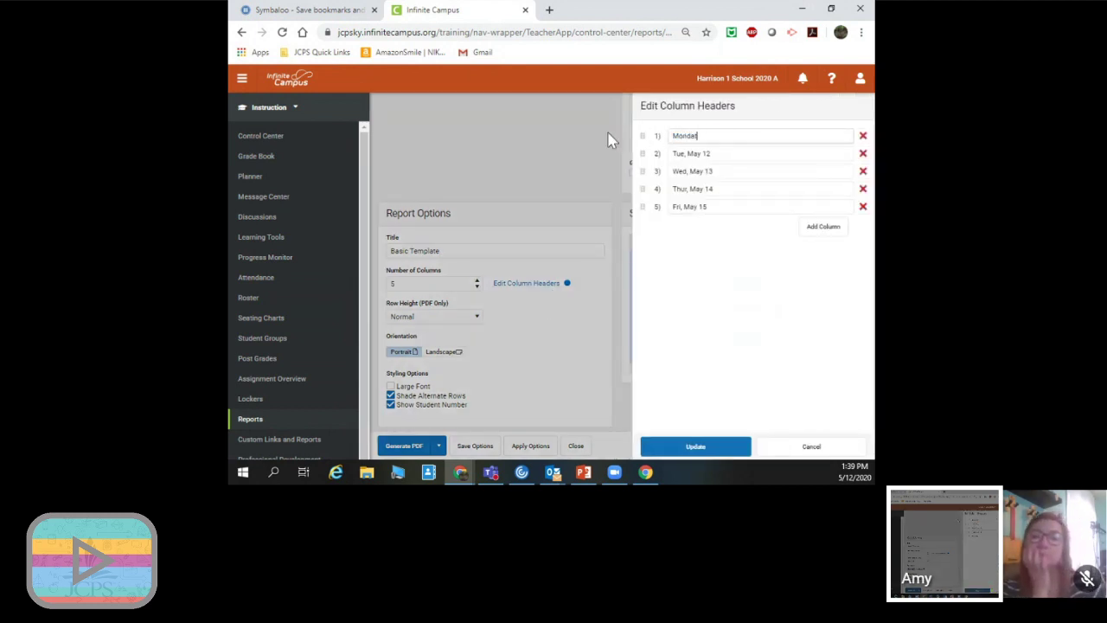
key(BackSpace)
text(y)
key(Tab)
text(Tuesday)
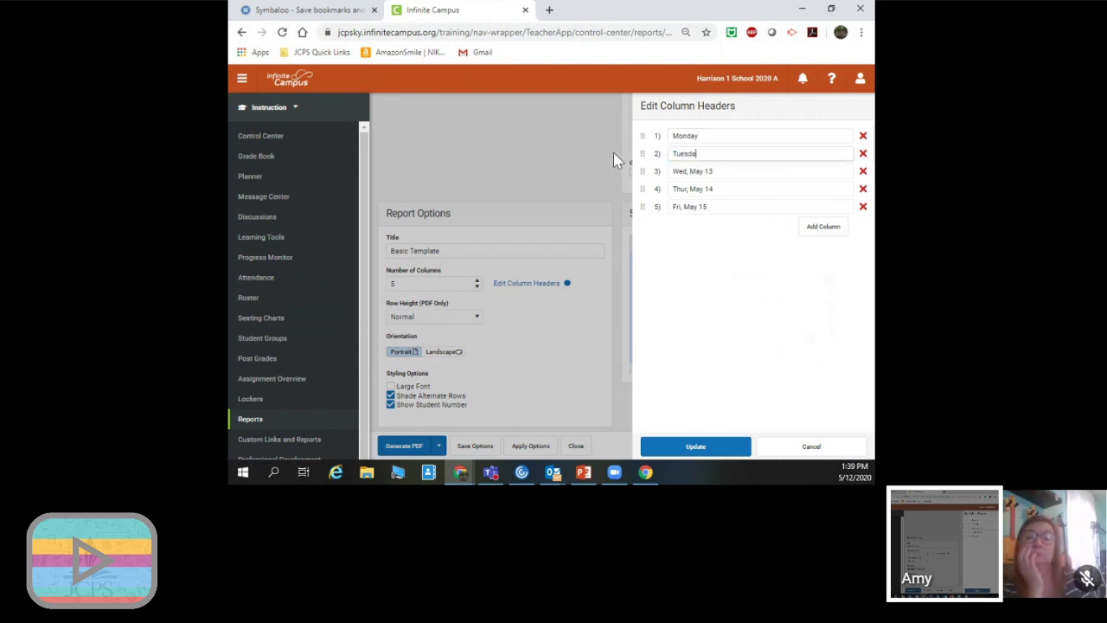
Rename the third, fourth and fifth column headers to "Wednesday", "Thursday" and "Friday", and apply the header changes
click(716, 170)
drag(716, 171, 672, 171)
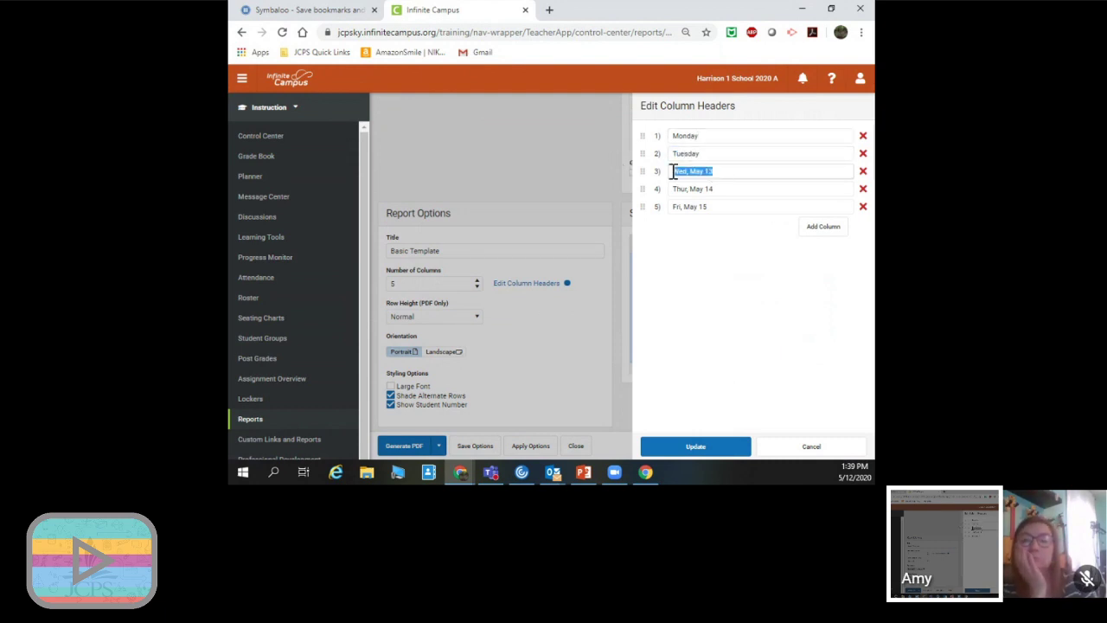
text(Wednesday)
drag(716, 189, 628, 204)
text(Thur)
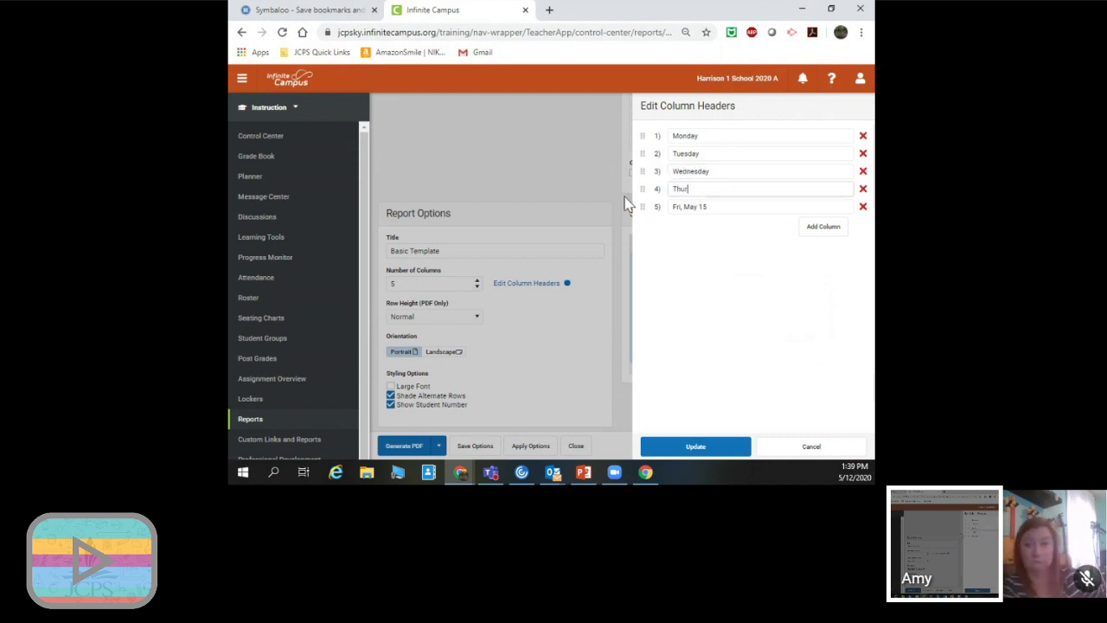
text(sday)
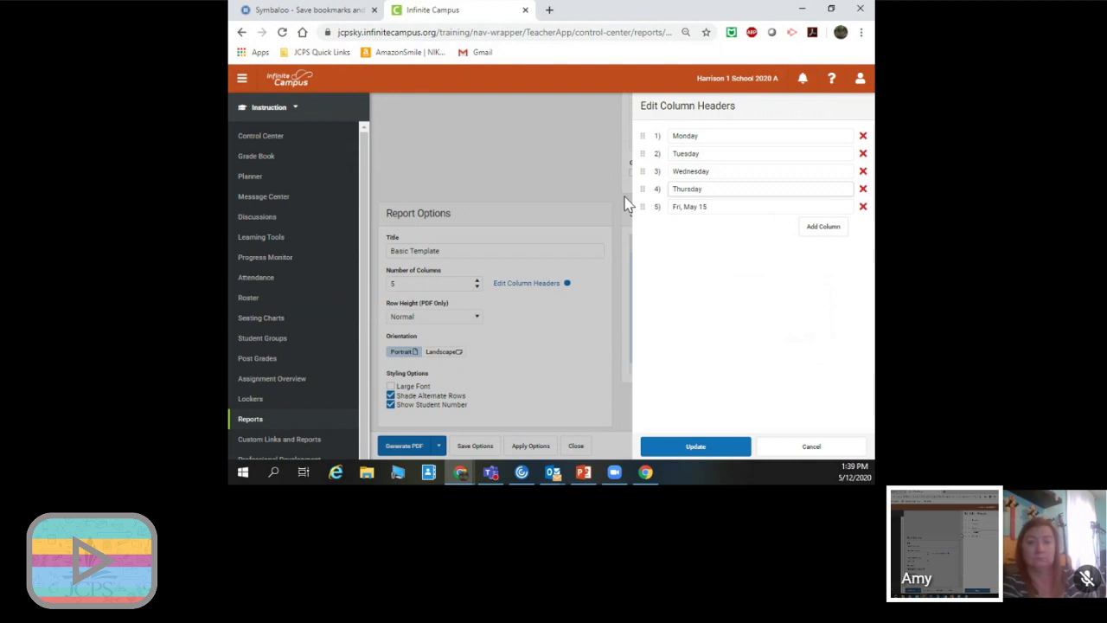
drag(718, 207, 622, 207)
text(Friday)
click(734, 302)
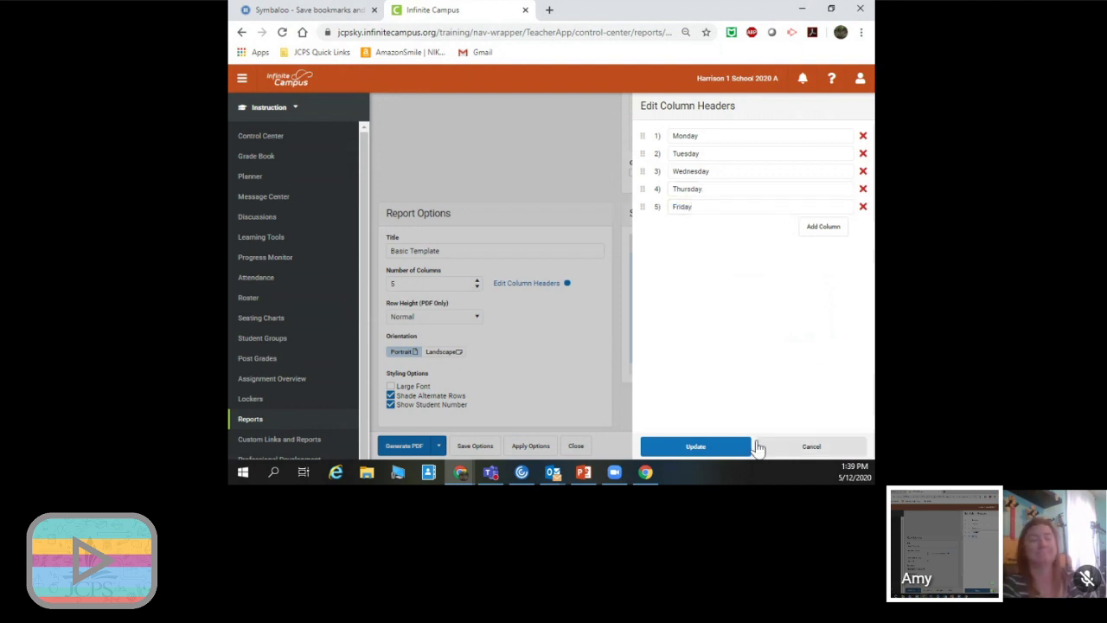
click(697, 446)
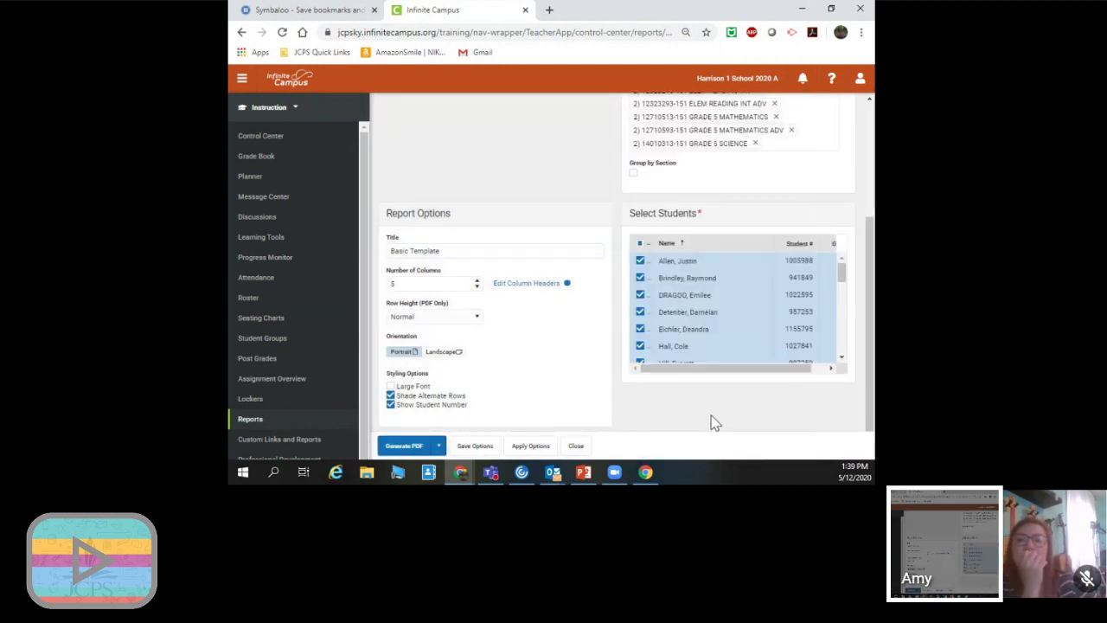
Check the list of saved report options, generate the Basic Template spreadsheet as a PDF, and close it after viewing
click(533, 447)
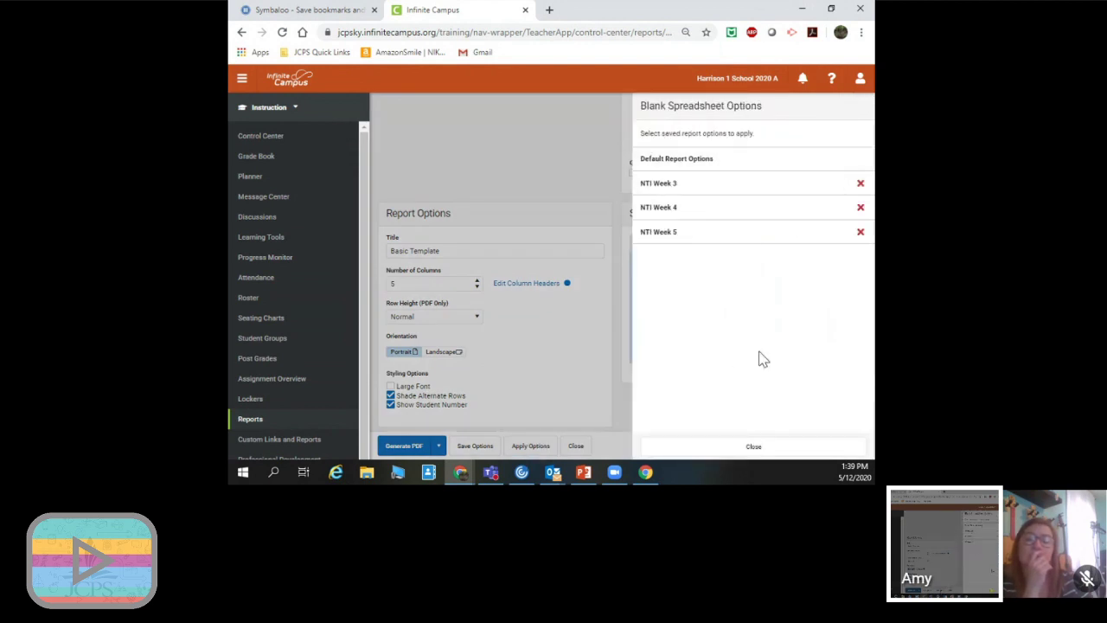
click(764, 448)
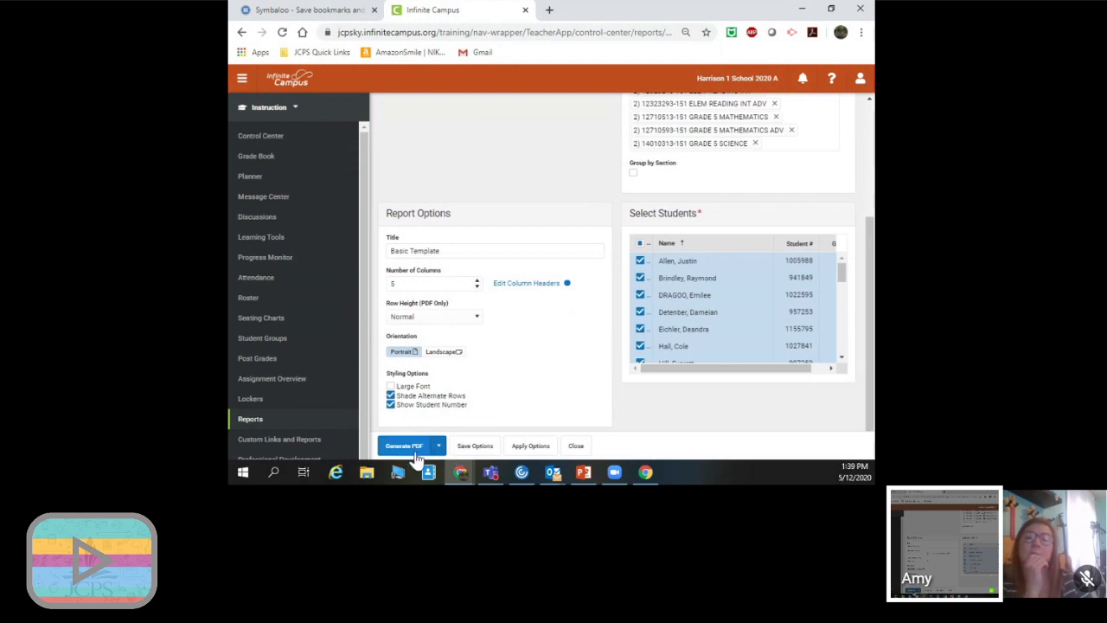
click(406, 446)
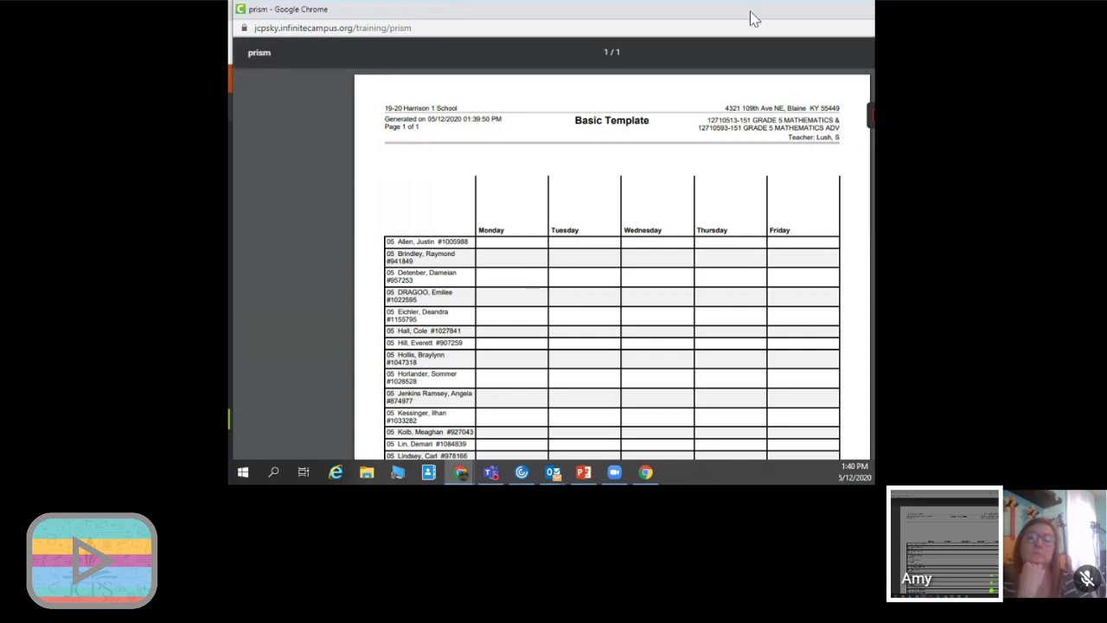
drag(751, 20, 630, 28)
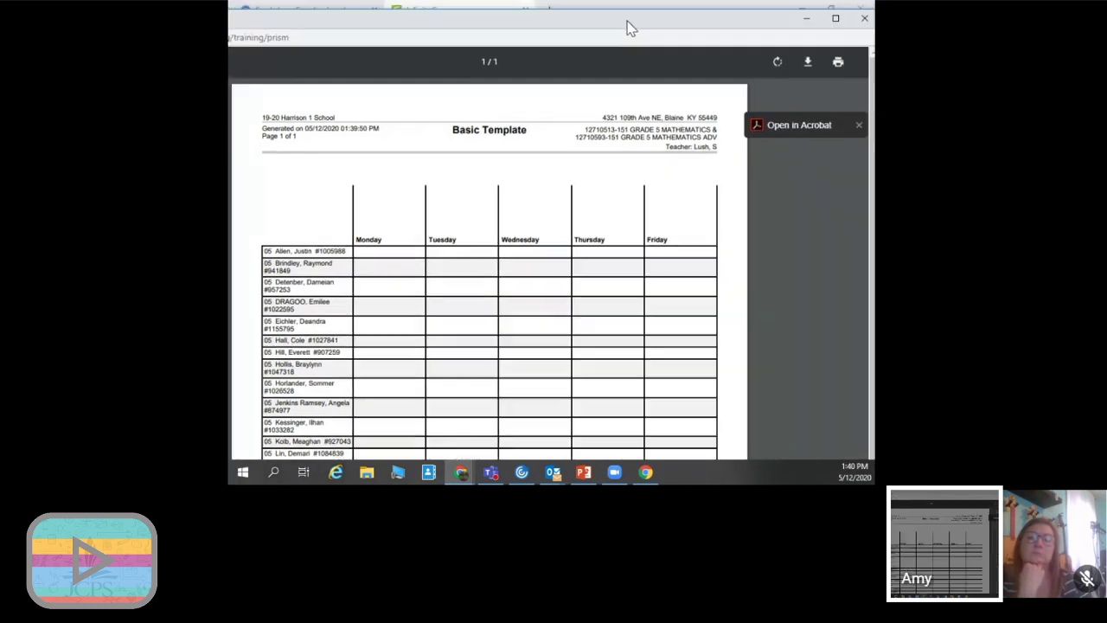
click(864, 22)
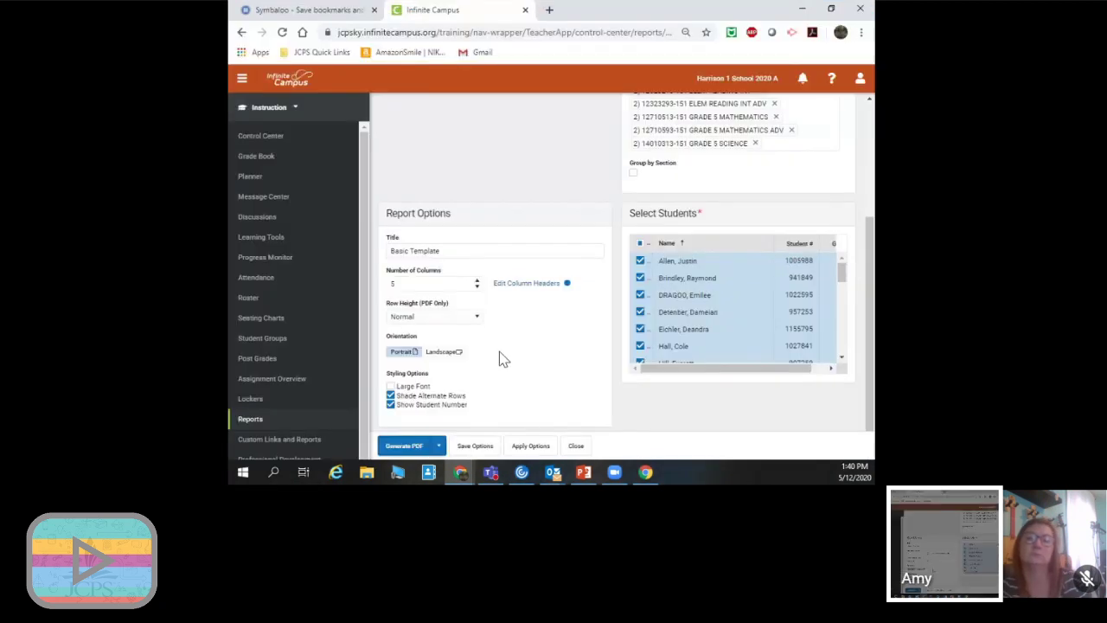
Apply the saved "NTI Week 5" options, generate the spreadsheet as a PDF, and close it after viewing
click(528, 445)
click(682, 237)
click(408, 451)
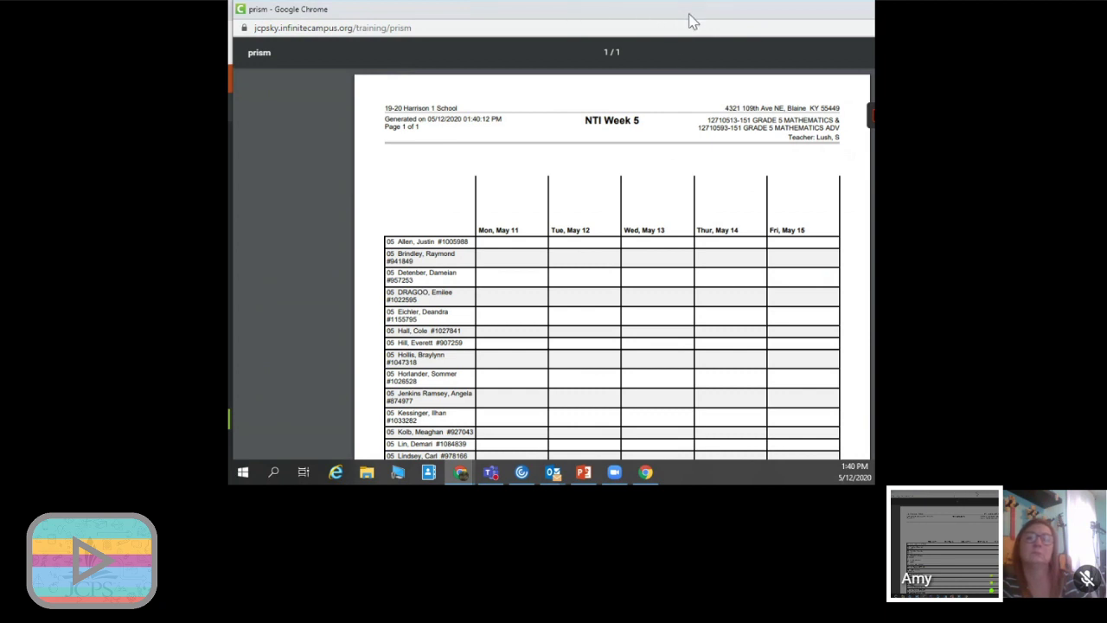
drag(691, 20, 662, 49)
click(852, 34)
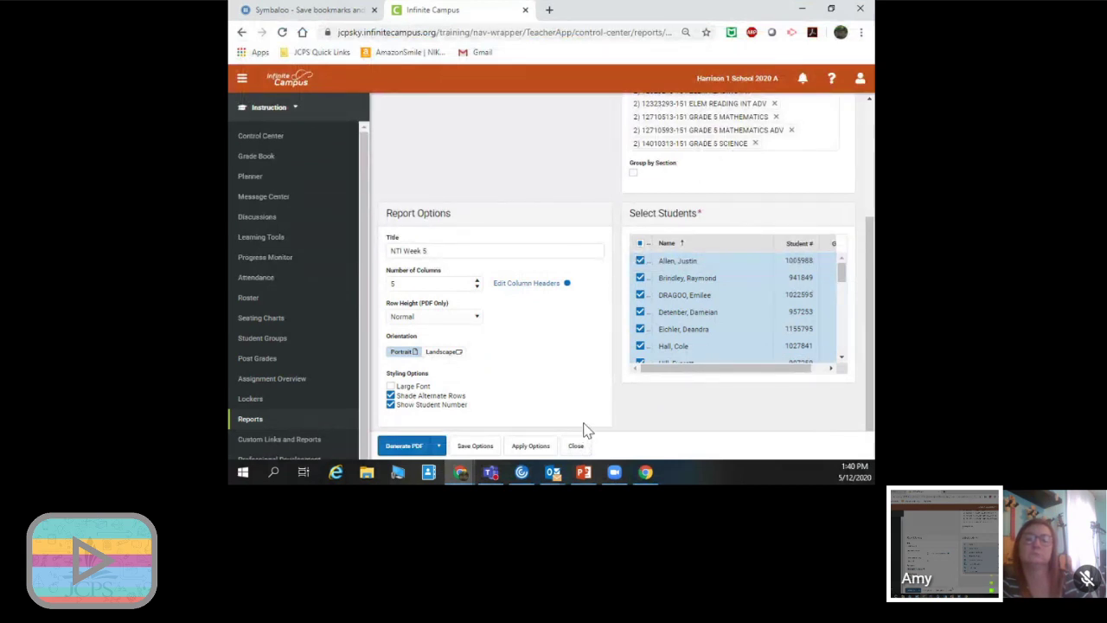
Look over the saved report options and the alternative output formats for generating the report
click(531, 447)
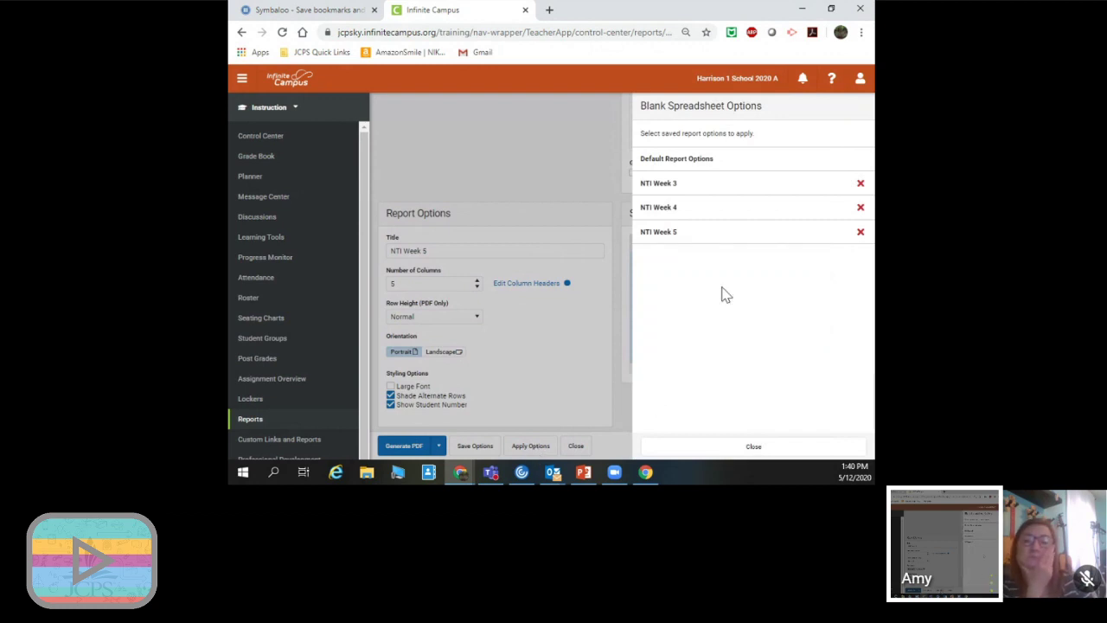
click(761, 449)
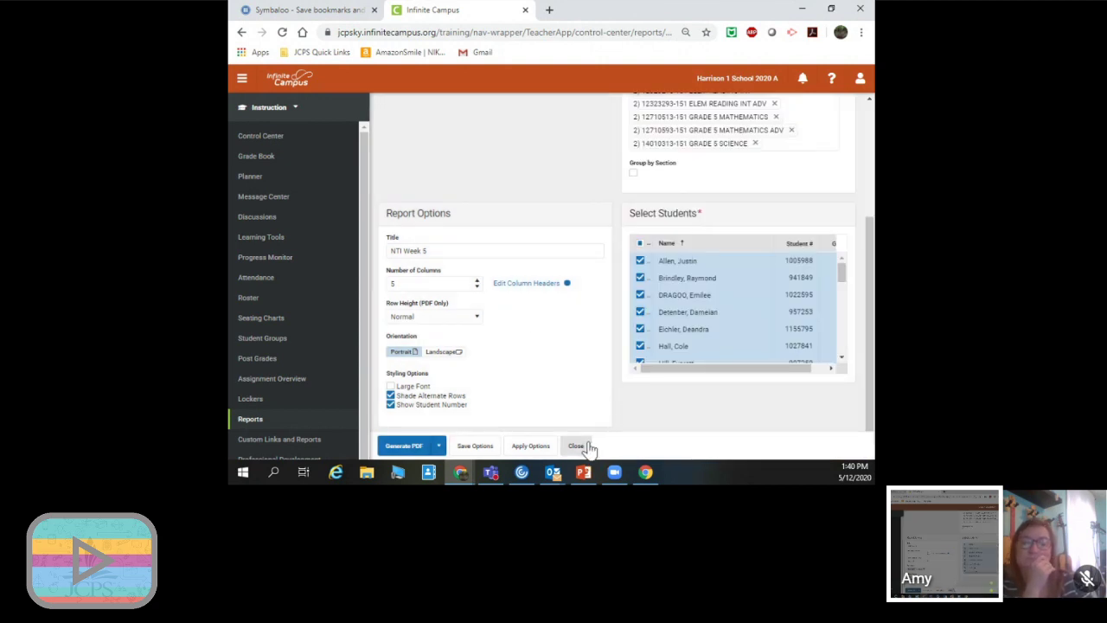
click(439, 446)
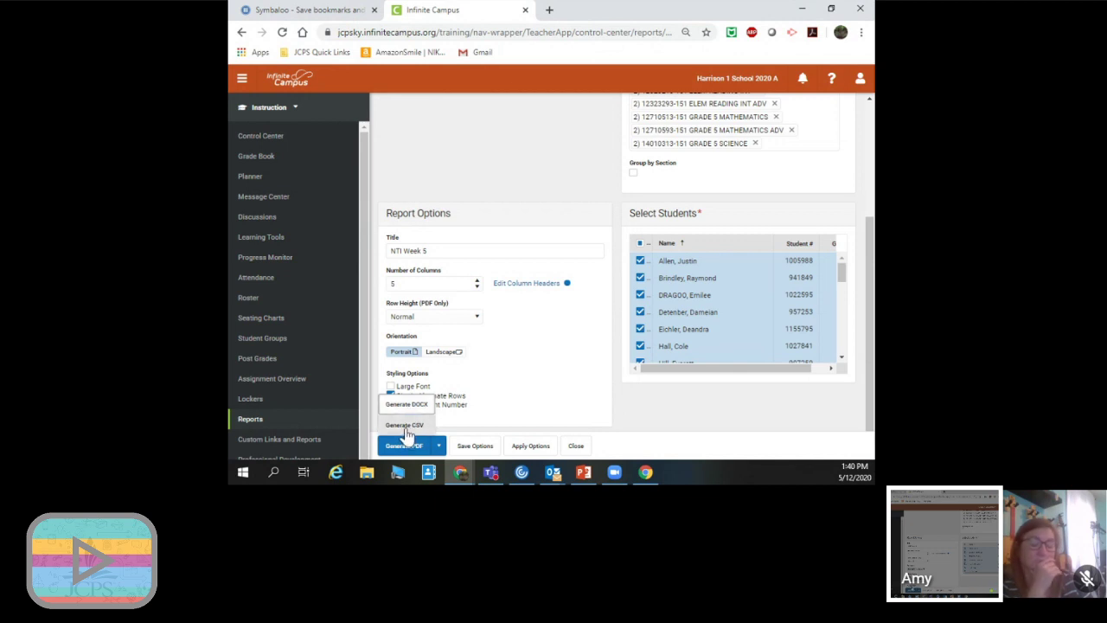
click(680, 433)
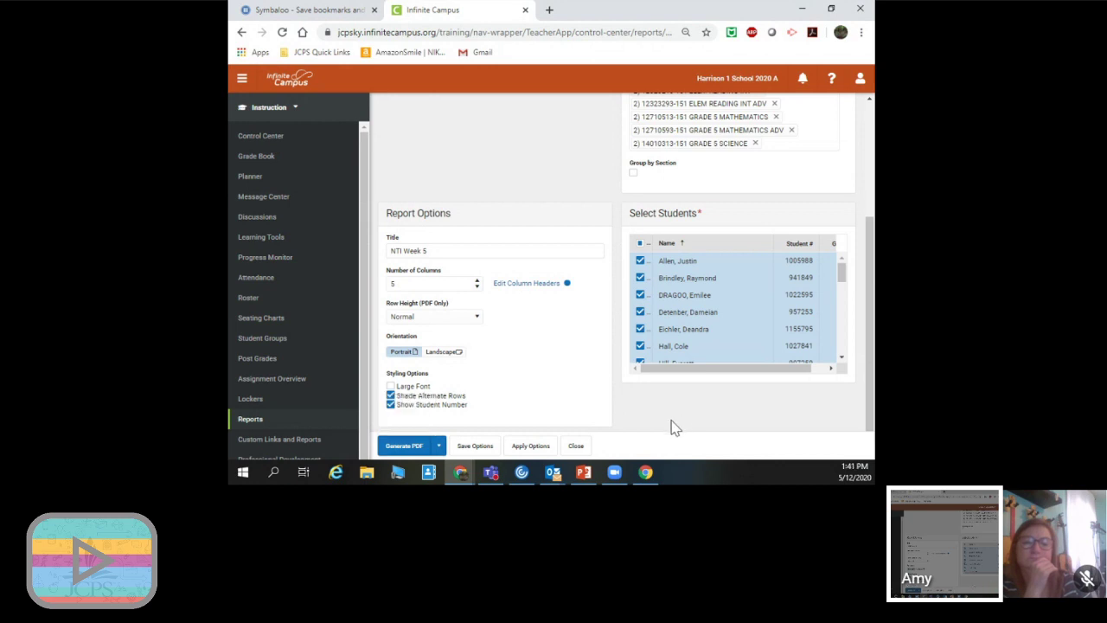
Switch the report type from Blank Spreadsheet to Student Summary
scroll(680, 425, up, 4)
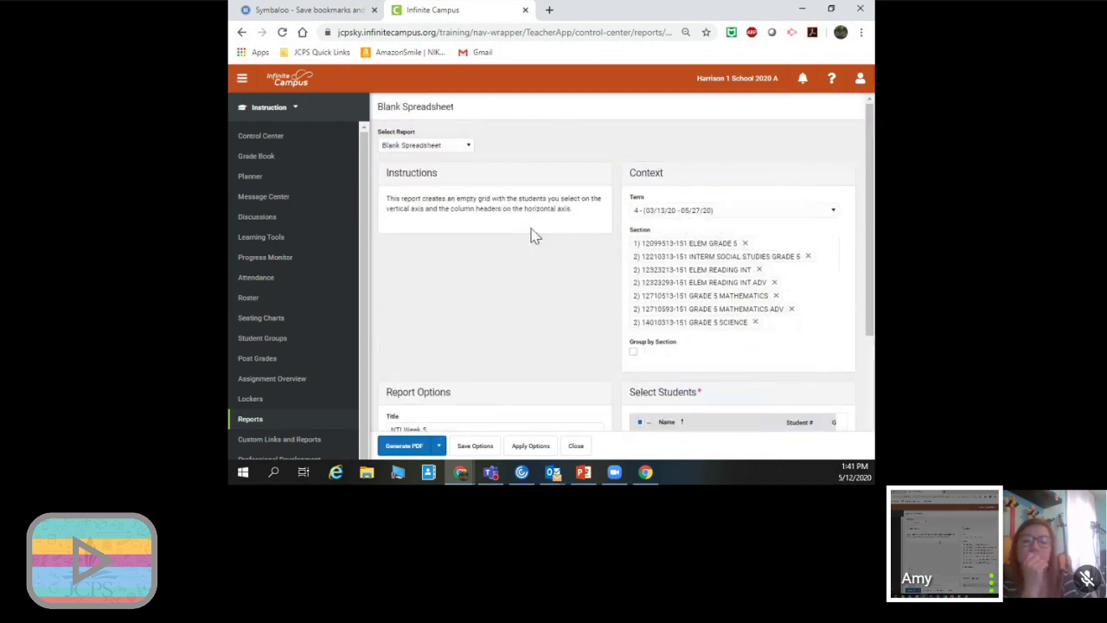
click(467, 146)
drag(468, 183, 468, 231)
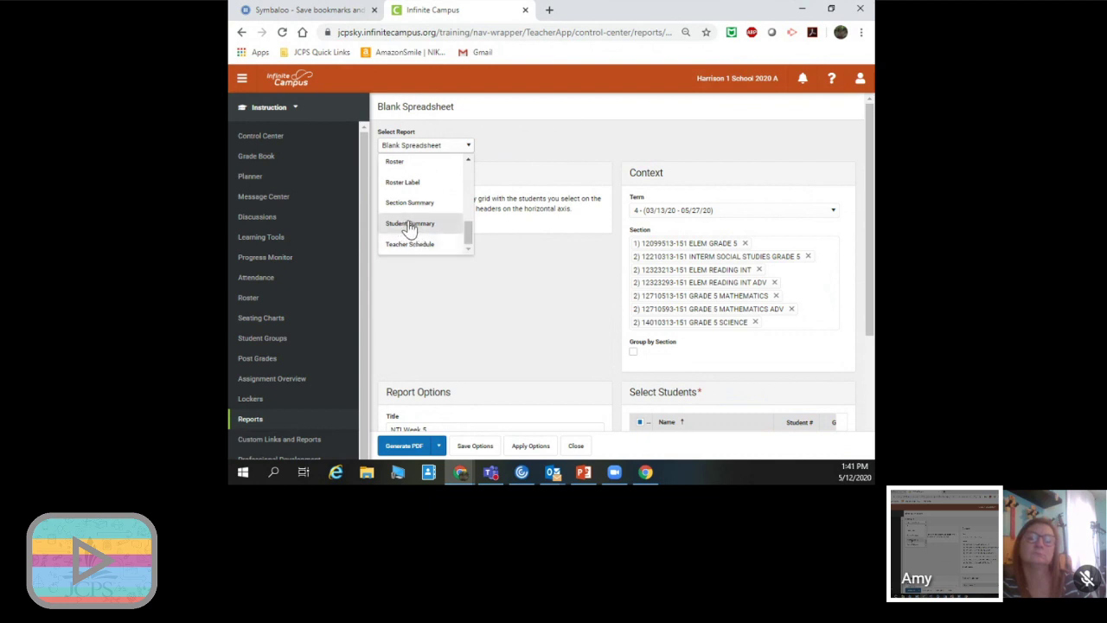
click(413, 230)
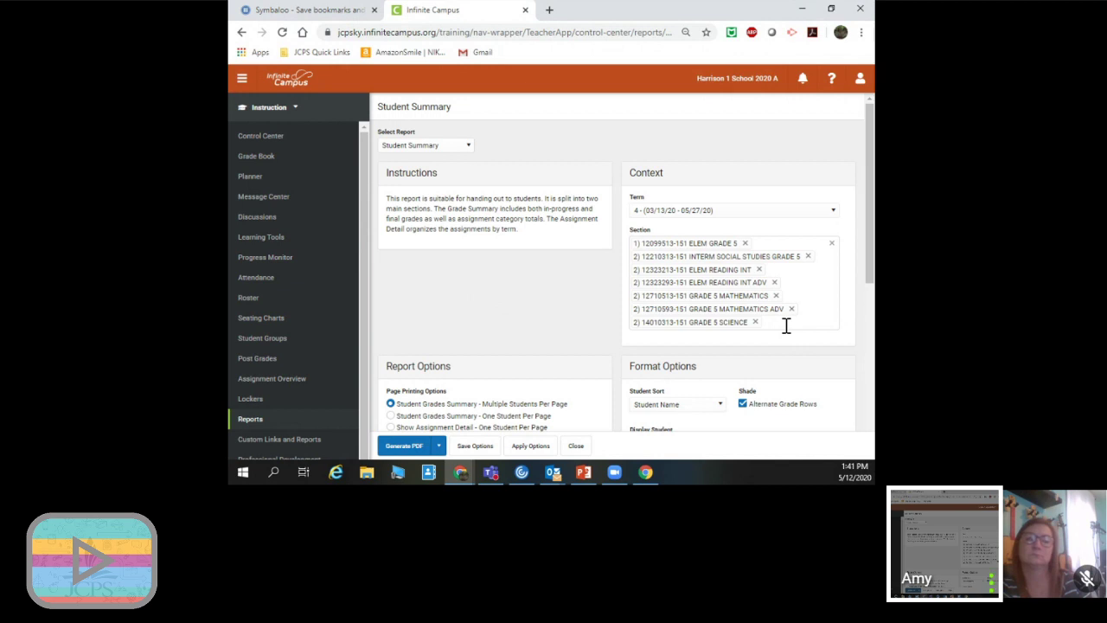
Choose Show Assignment Detail - One Student Per Page, and enable Hide Exempt Assignments, Attendance Summary and Parent/Guardian Signature
scroll(786, 325, down, 2)
scroll(786, 325, down, 2)
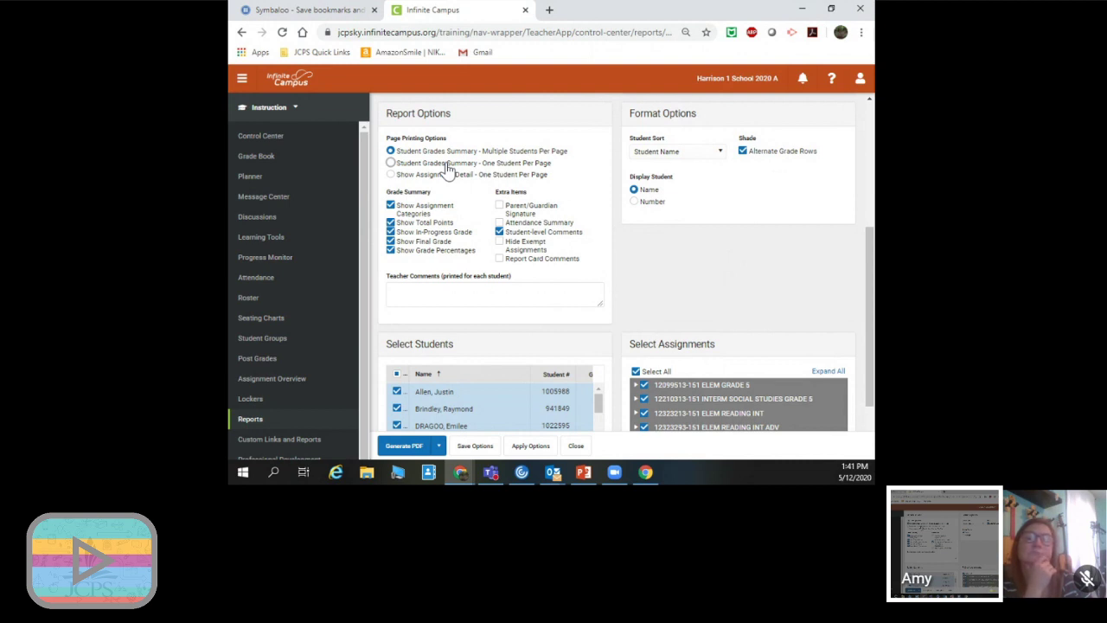
click(390, 174)
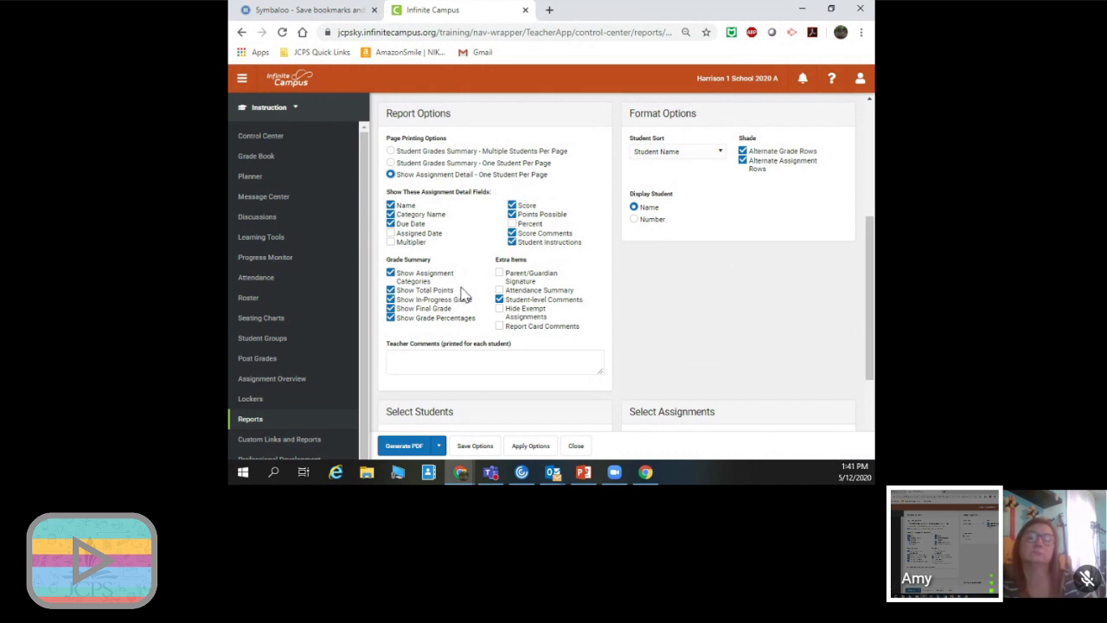
click(501, 309)
click(500, 292)
click(500, 273)
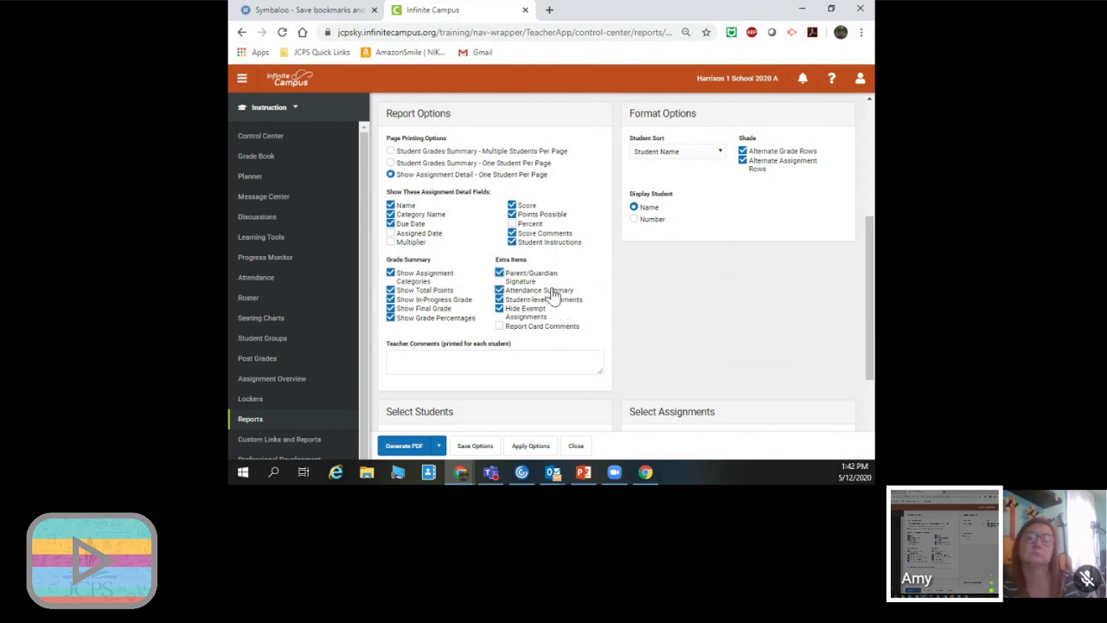
Clear the student selection, choose only the second listed student, and reselect all students for the report
scroll(554, 295, down, 3)
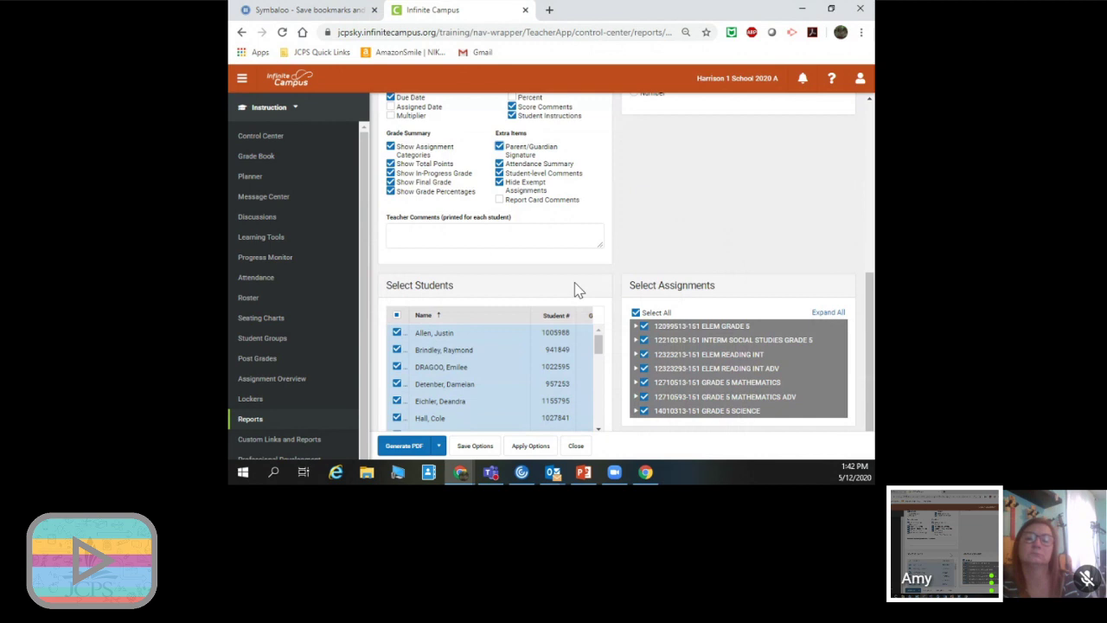
click(397, 316)
click(397, 315)
click(396, 350)
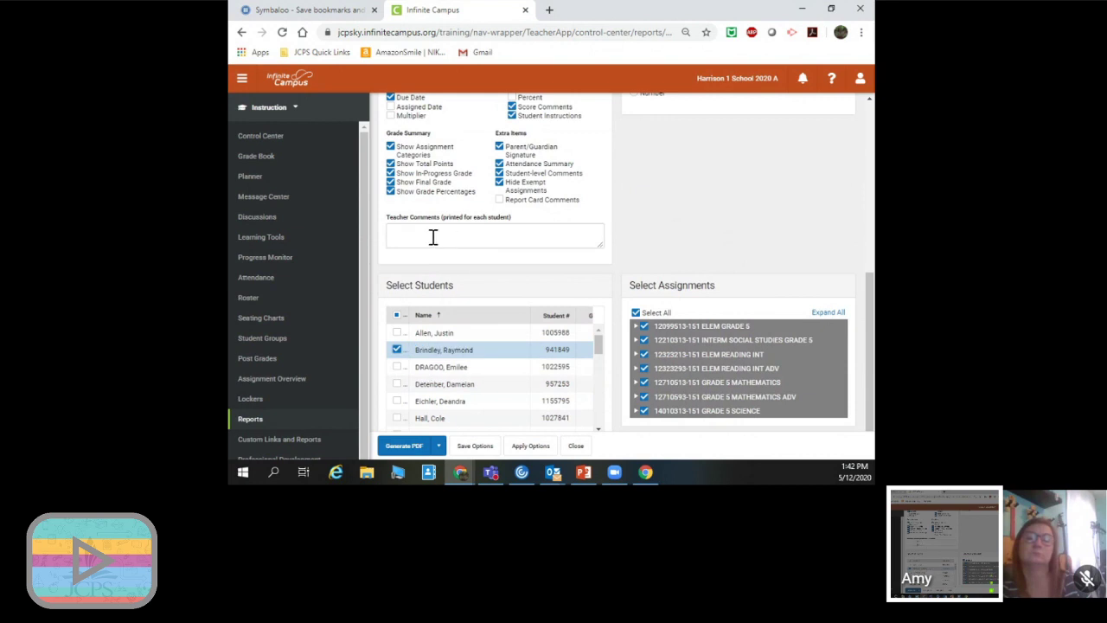
click(397, 315)
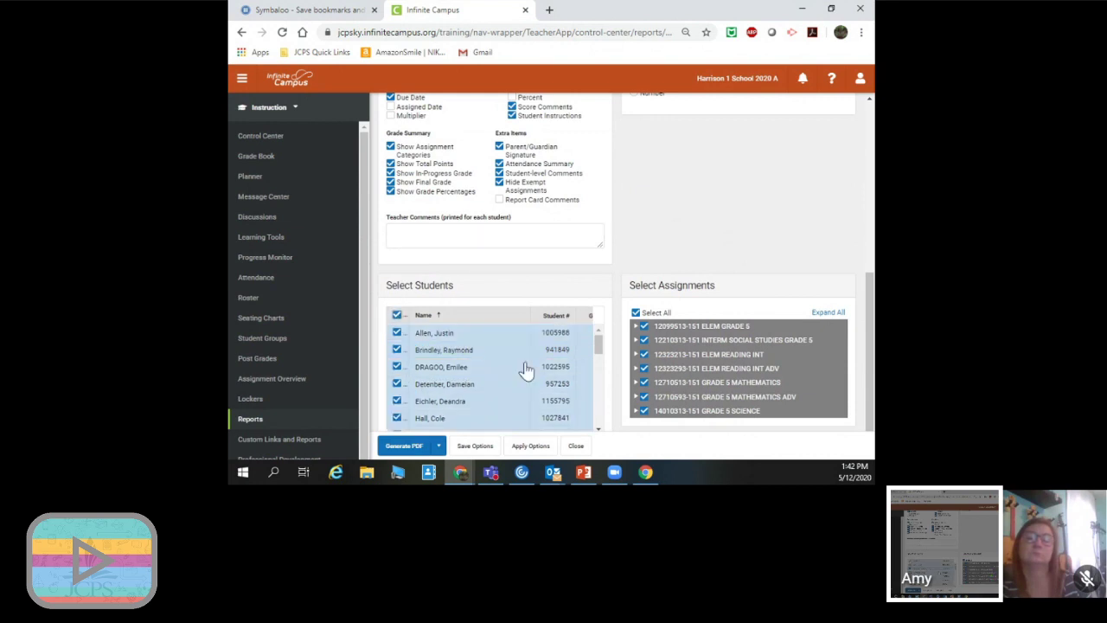
click(644, 326)
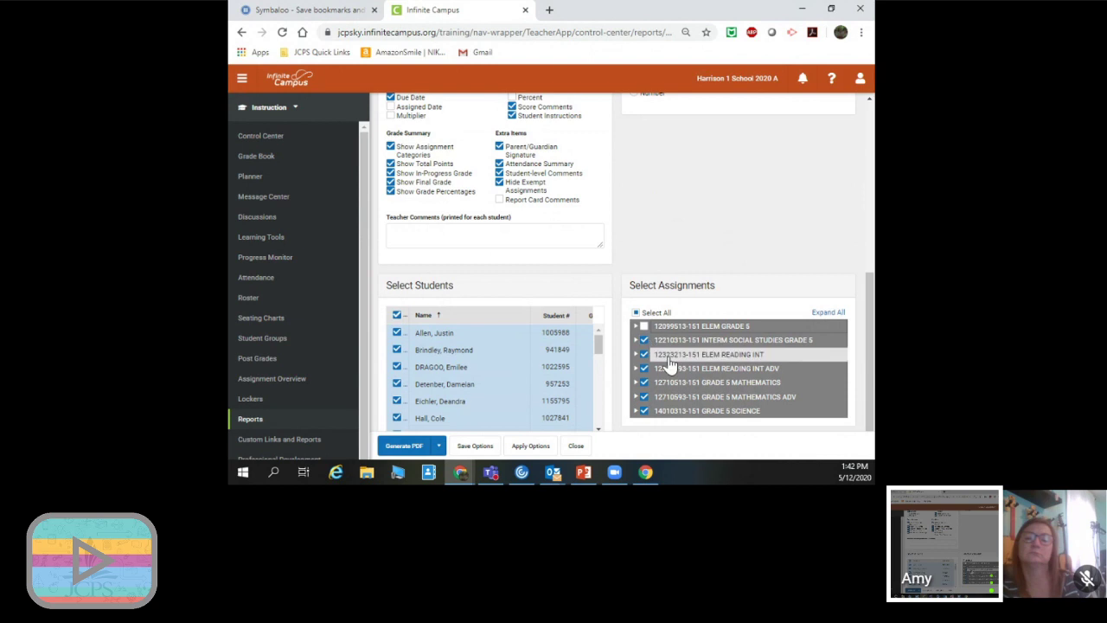
click(643, 354)
click(645, 340)
click(643, 396)
click(644, 410)
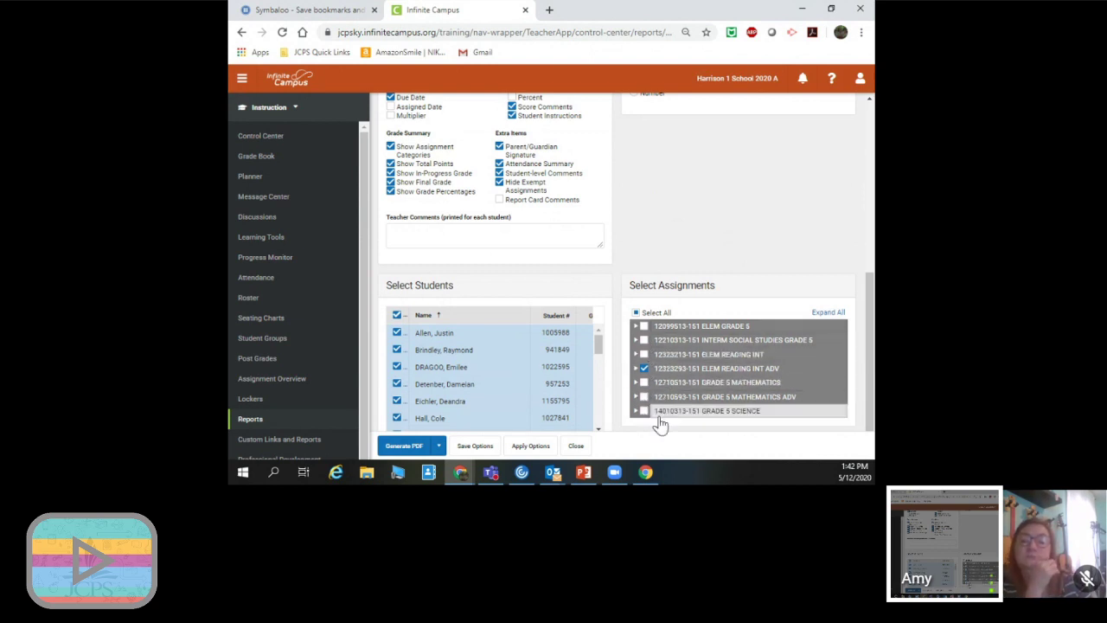
Save the current report options as a template named "Student Summary for Parents"
click(476, 446)
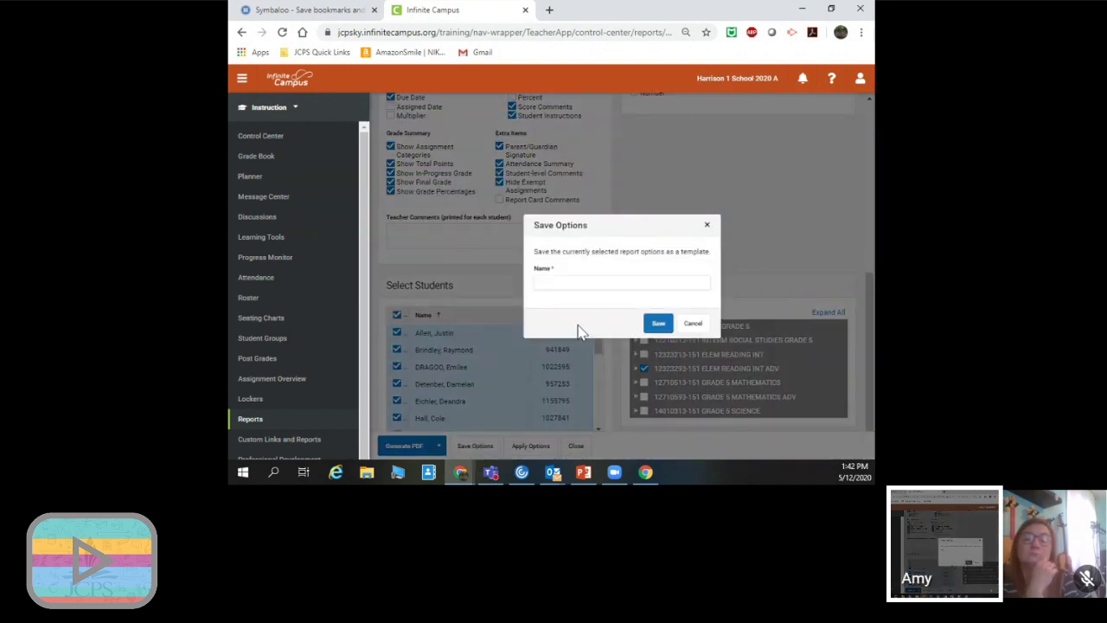
text(Stude)
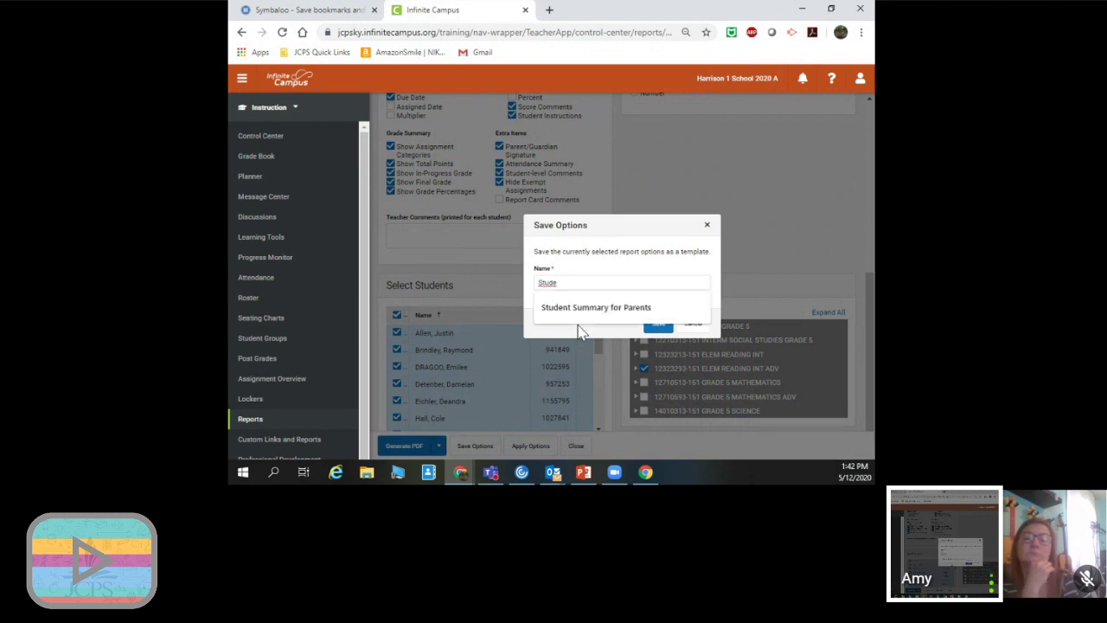
click(582, 309)
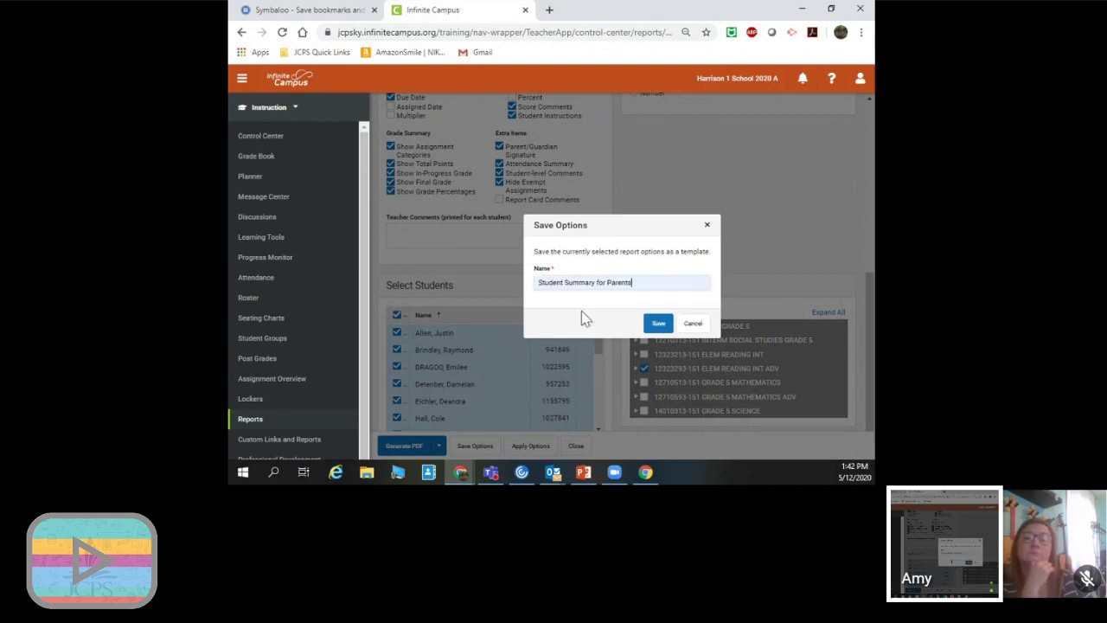
click(664, 326)
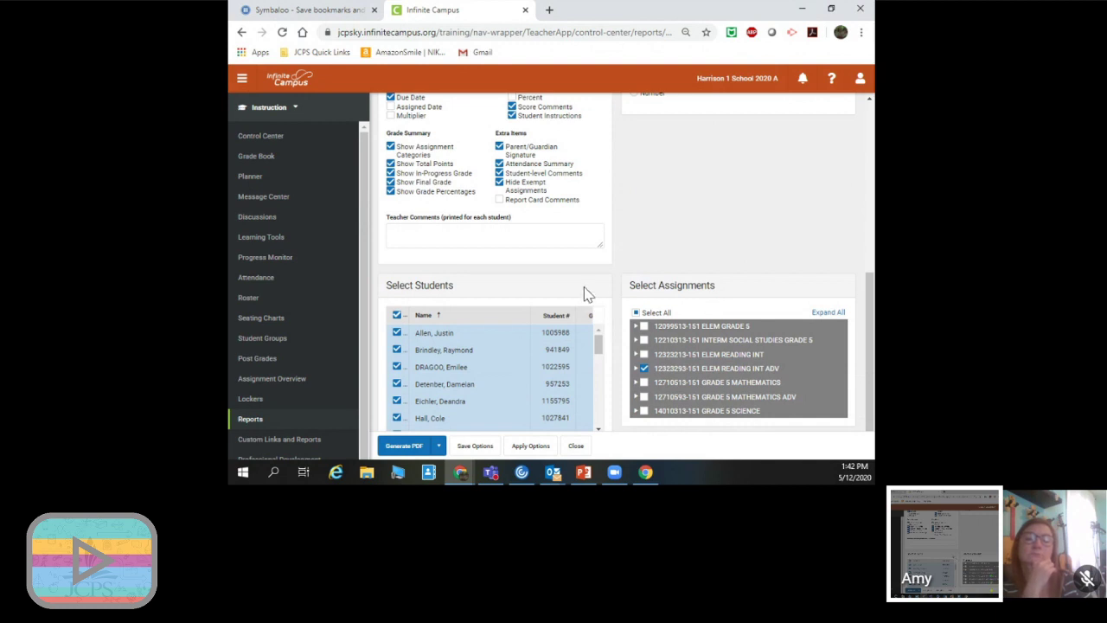
Look over the saved option templates available for the Student Summary report without applying one
scroll(532, 266, up, 1)
scroll(531, 265, up, 1)
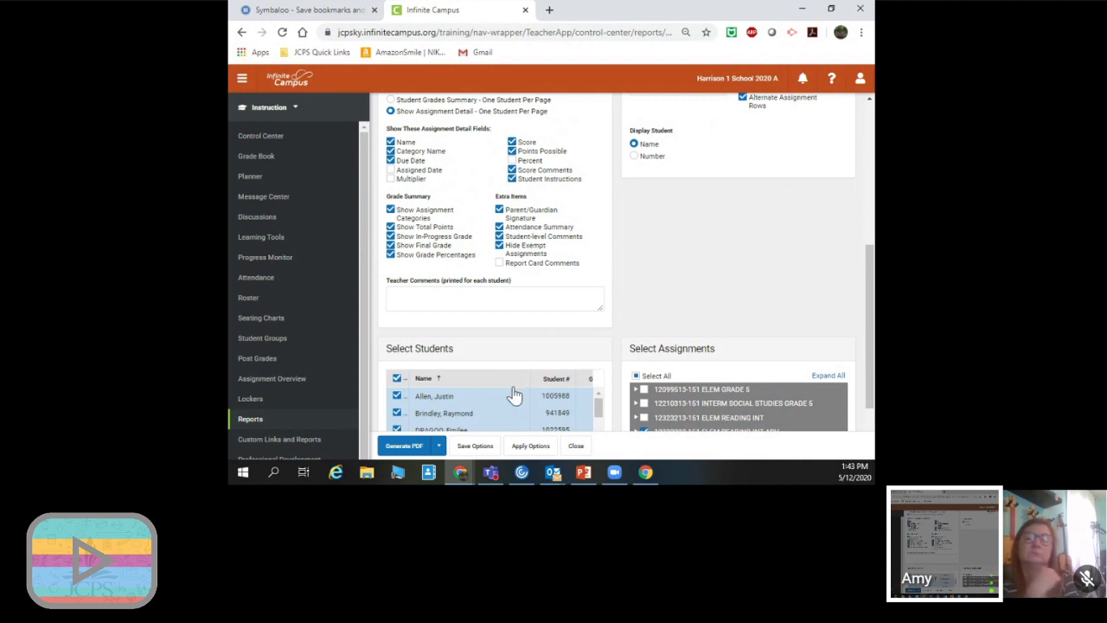
click(475, 447)
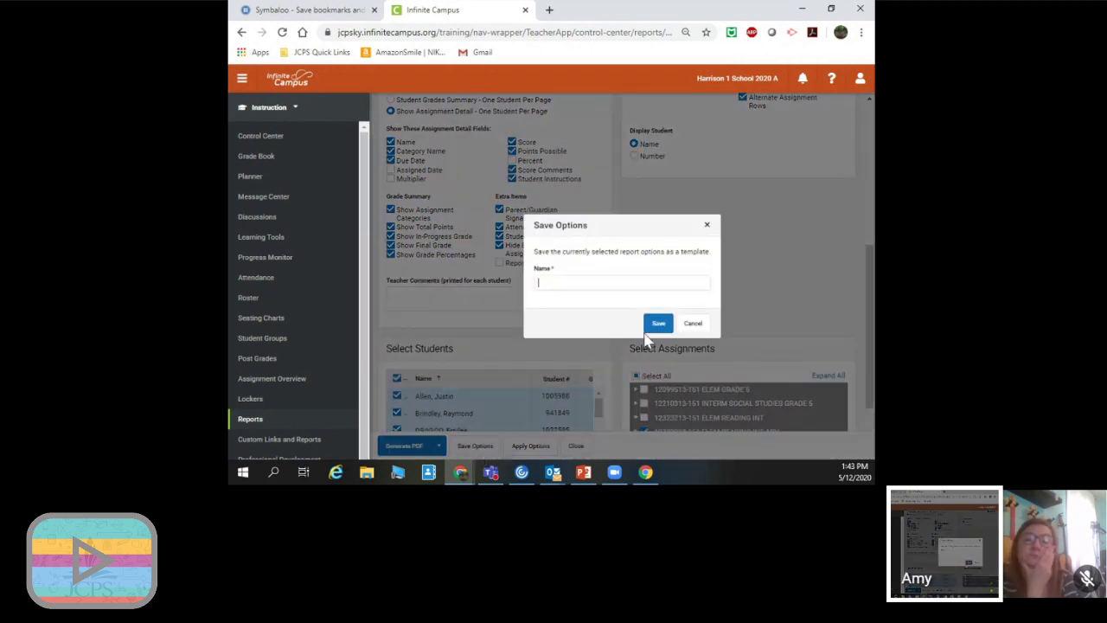
click(693, 323)
click(692, 332)
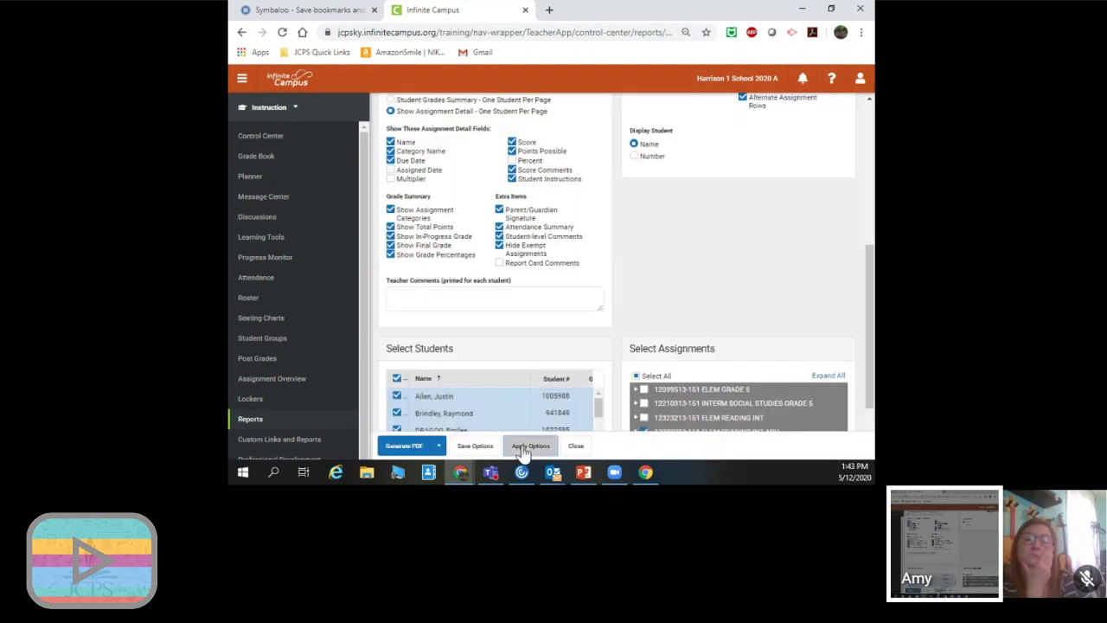
click(523, 448)
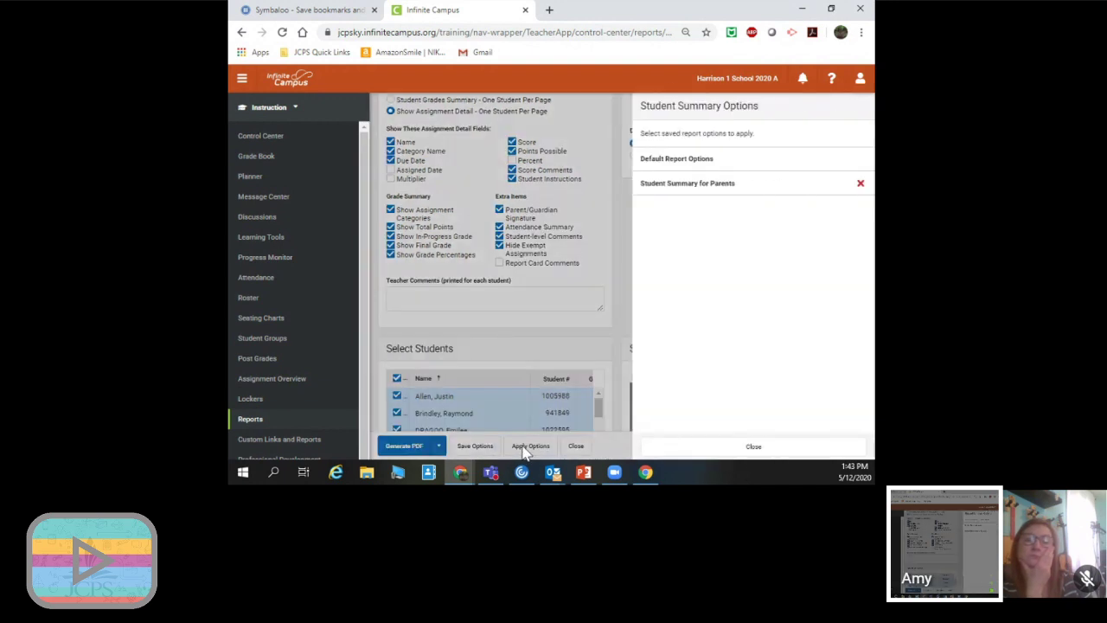
click(753, 447)
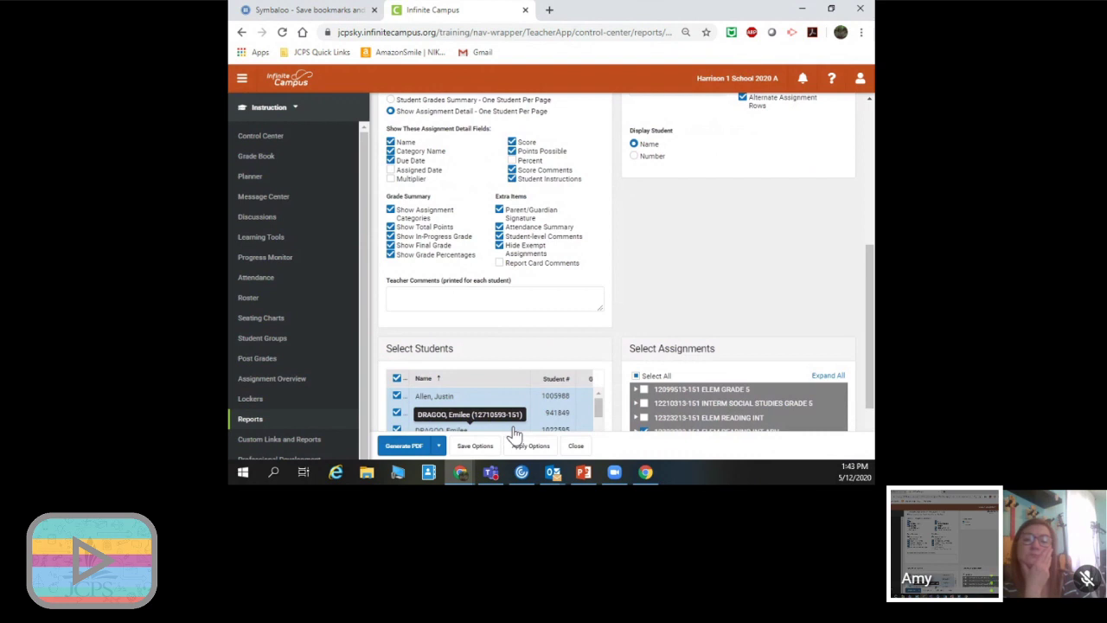
Check the alternative output format for generating the Student Summary report and return to the report's context settings
click(438, 447)
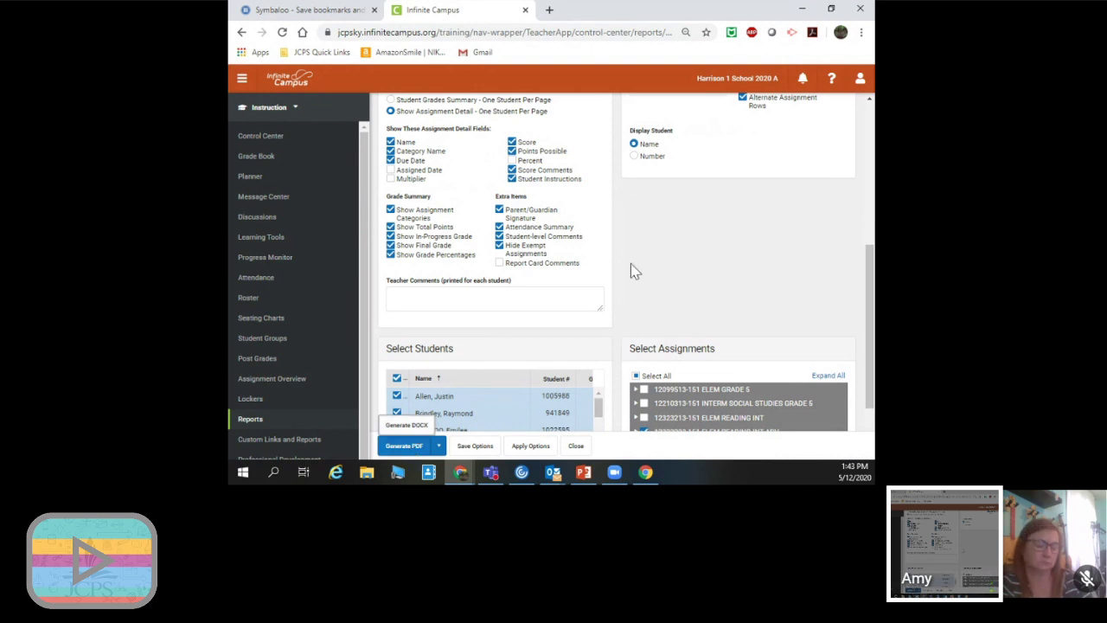
click(654, 281)
scroll(655, 281, up, 6)
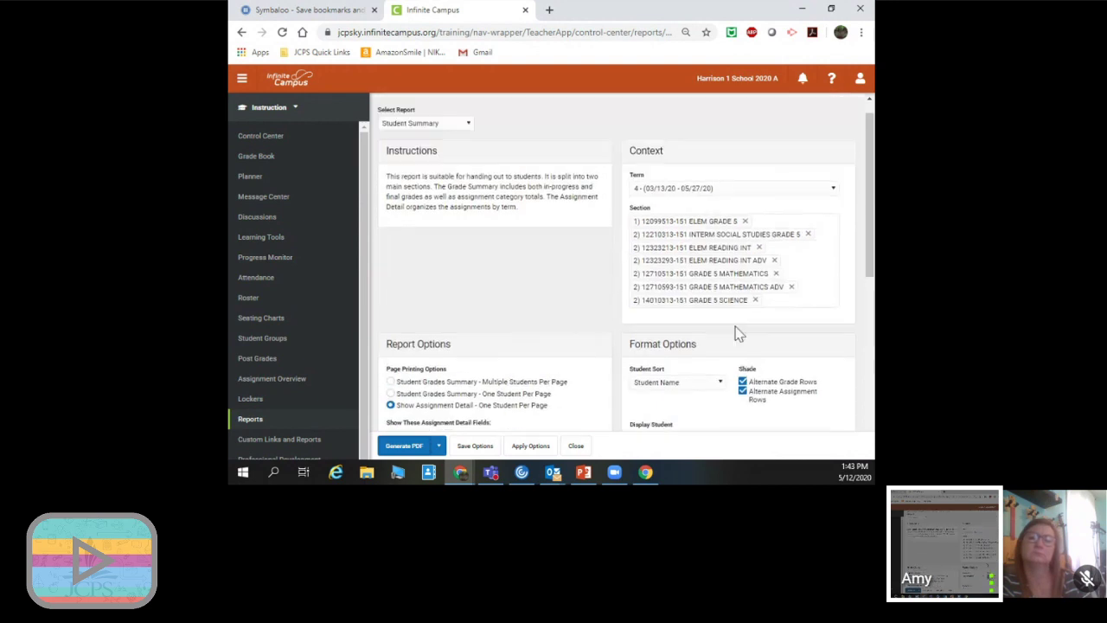
scroll(737, 333, up, 1)
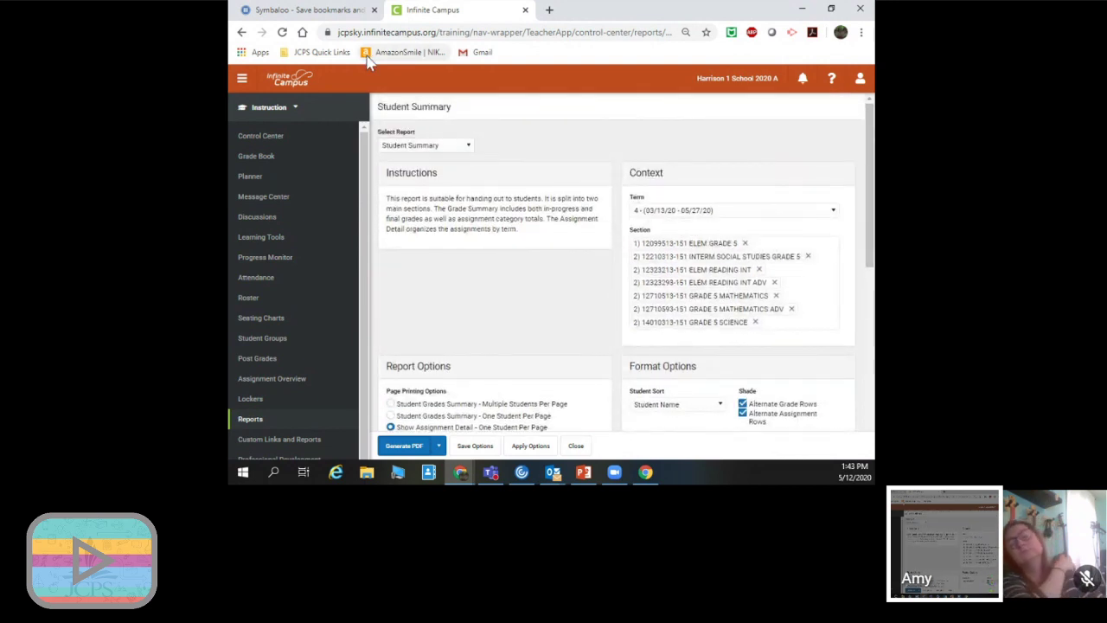
Switch to the Custom Reports presentation in PowerPoint and view the slide on report export formats
click(583, 472)
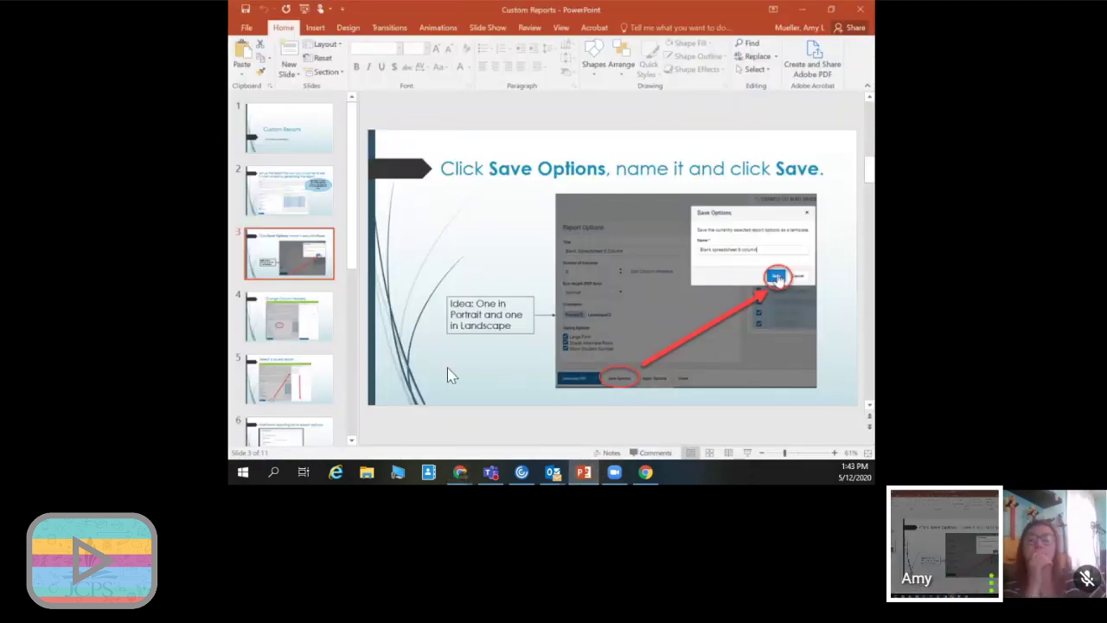
mouse_move(403, 578)
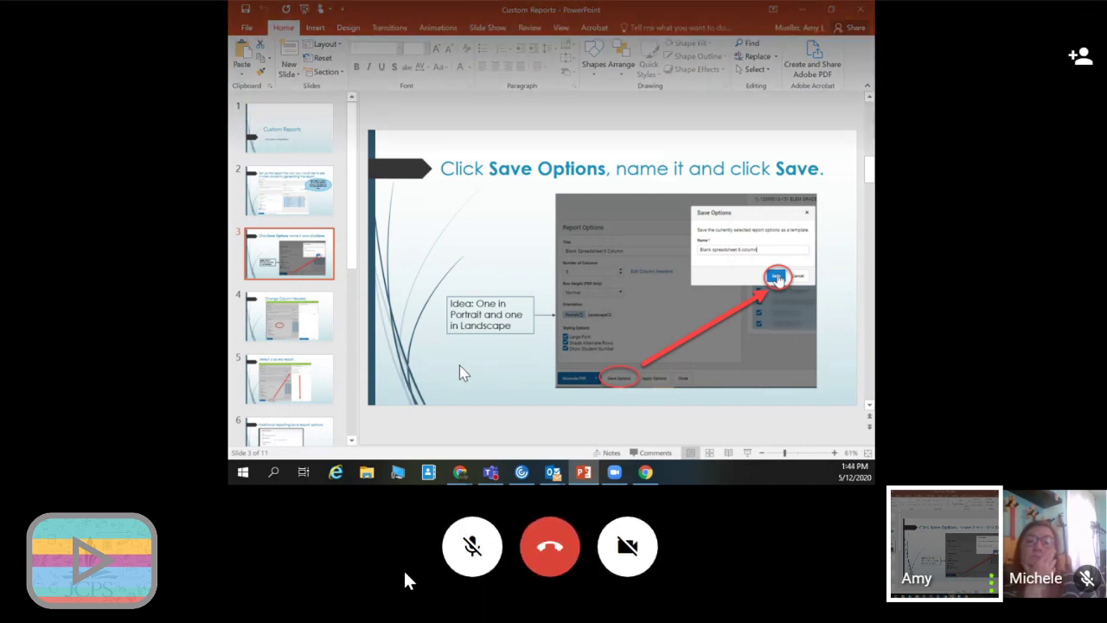
click(470, 560)
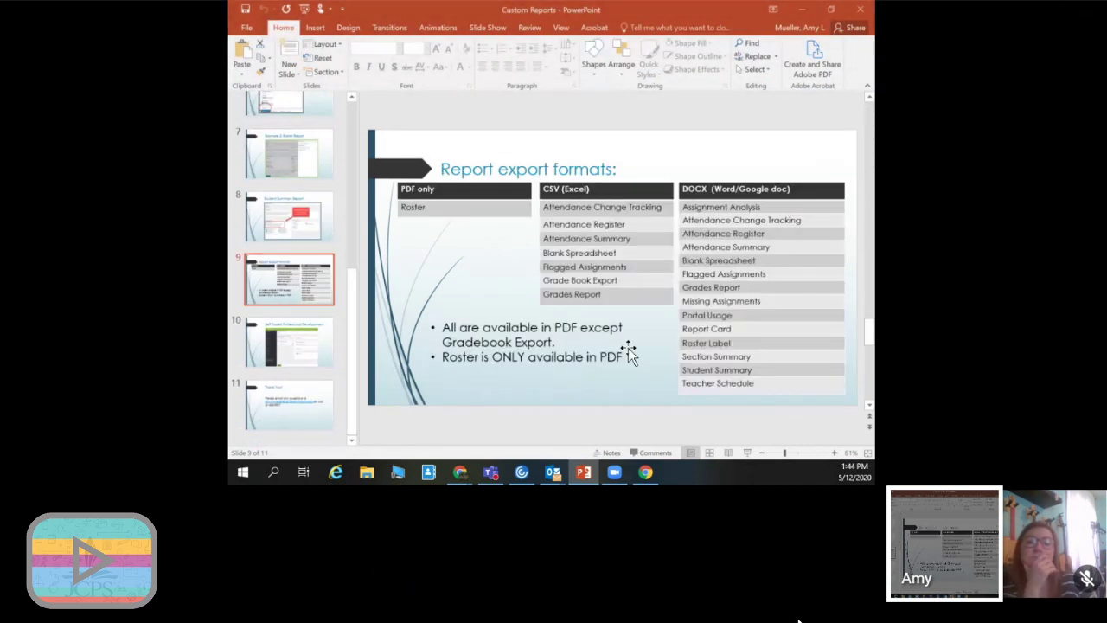
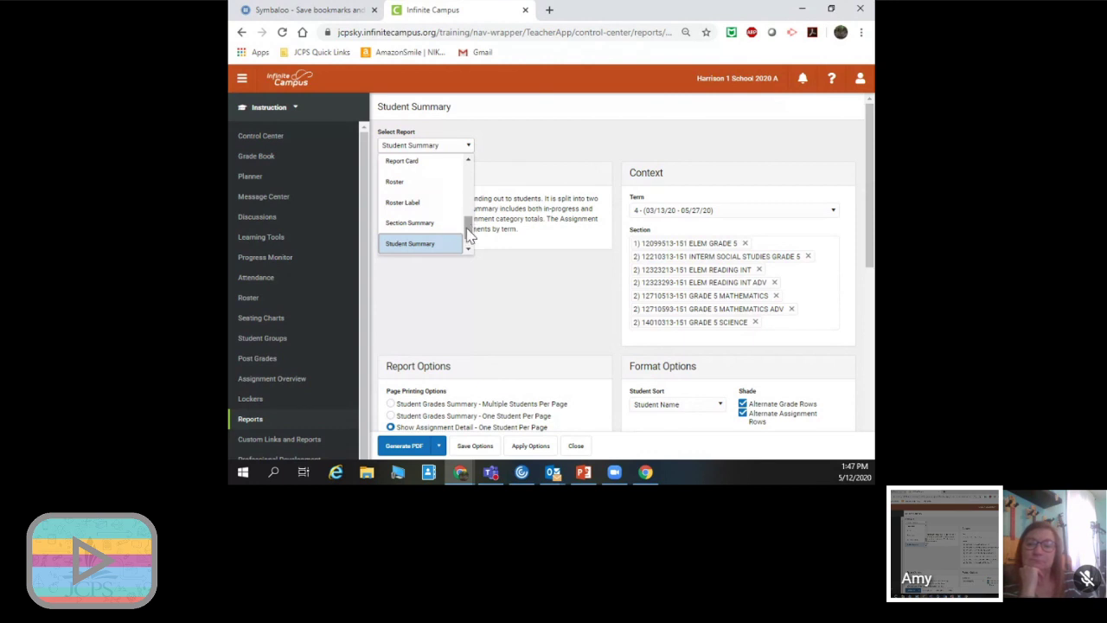
Change the report type from Student Summary to Roster and look over its report and student options
drag(468, 234, 465, 227)
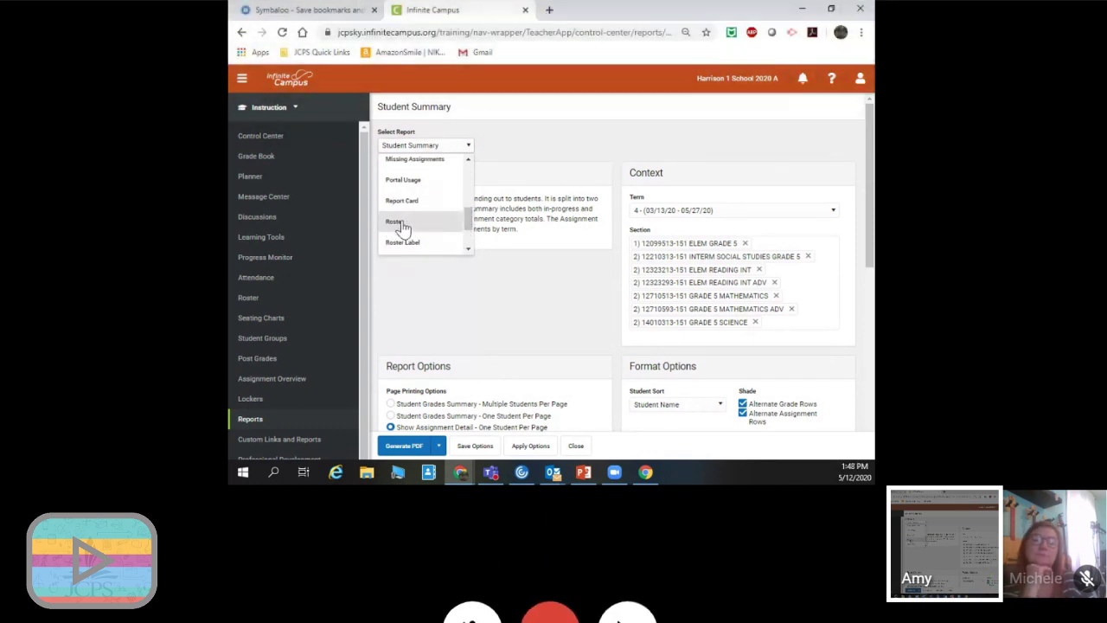
click(396, 223)
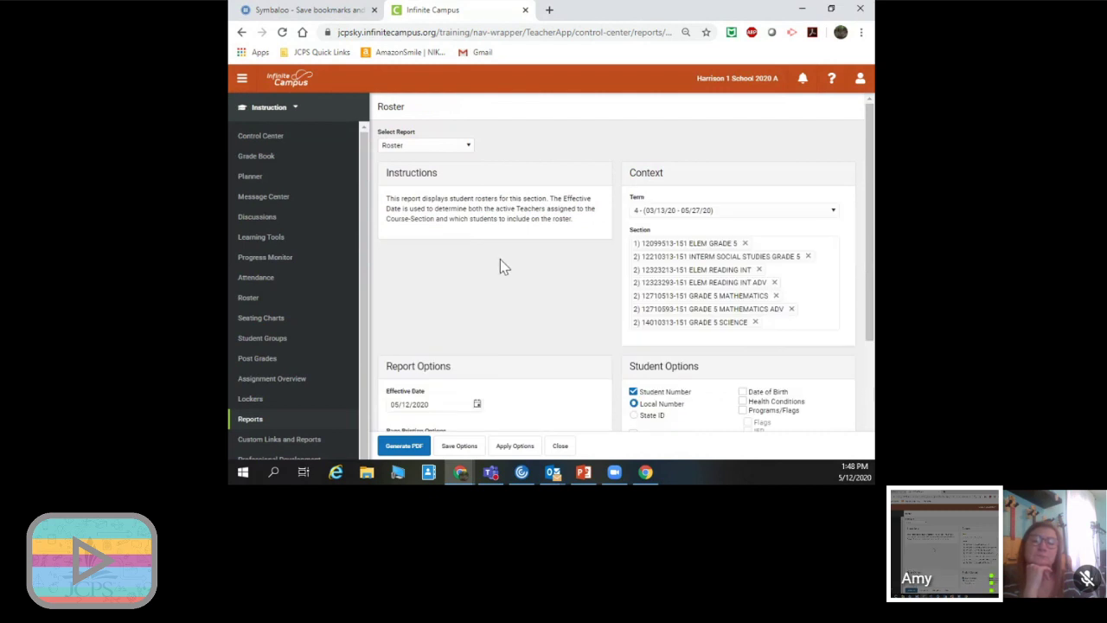
scroll(500, 263, down, 2)
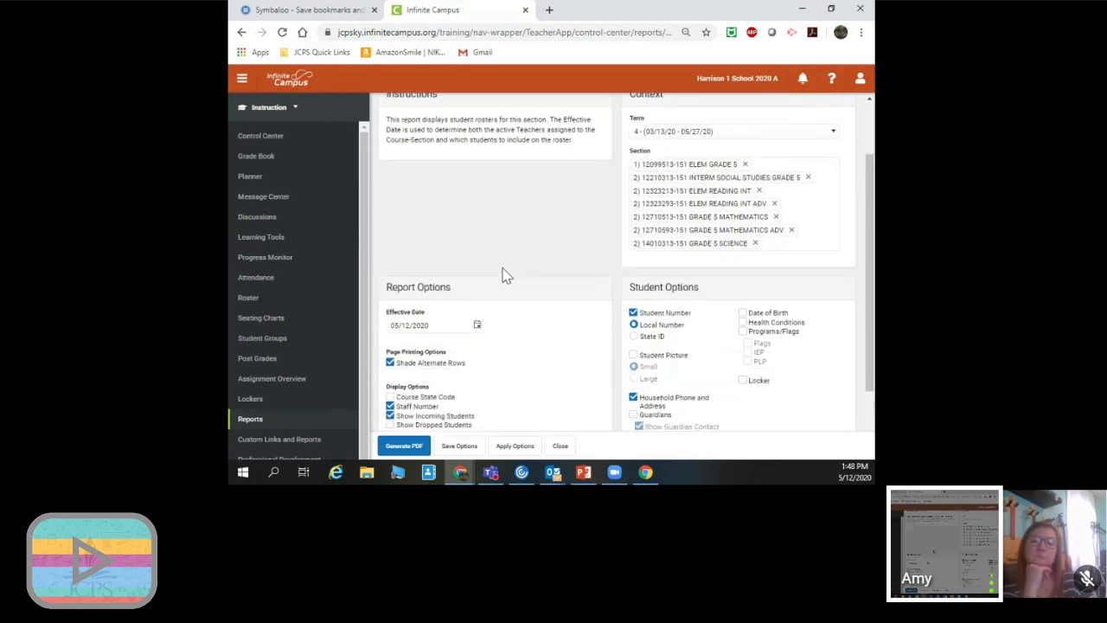
scroll(506, 275, down, 2)
scroll(506, 275, up, 3)
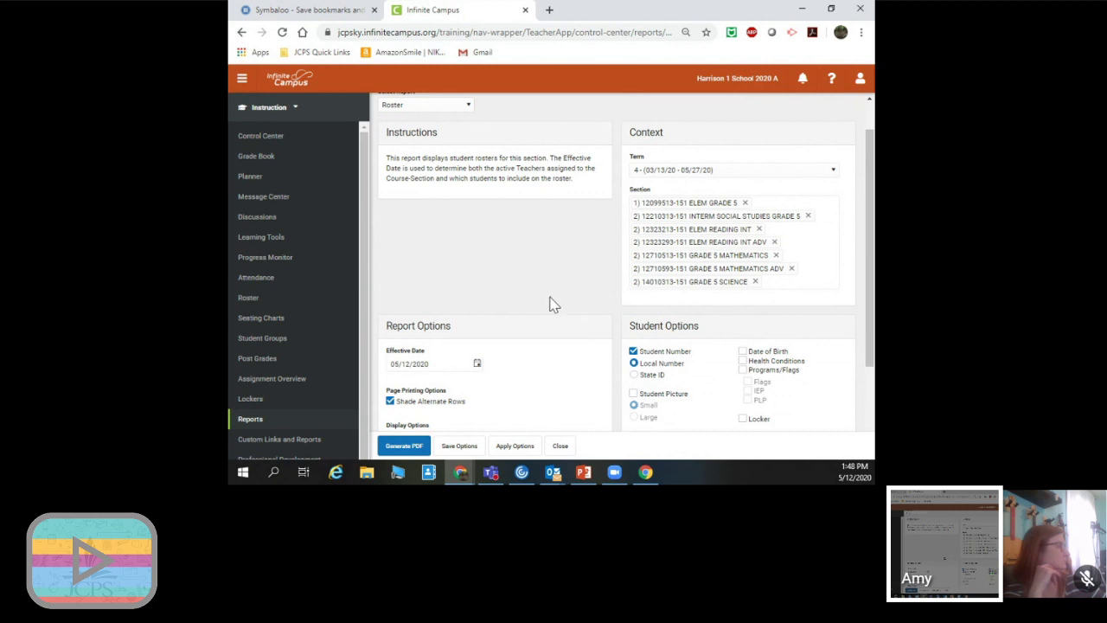
scroll(554, 305, up, 1)
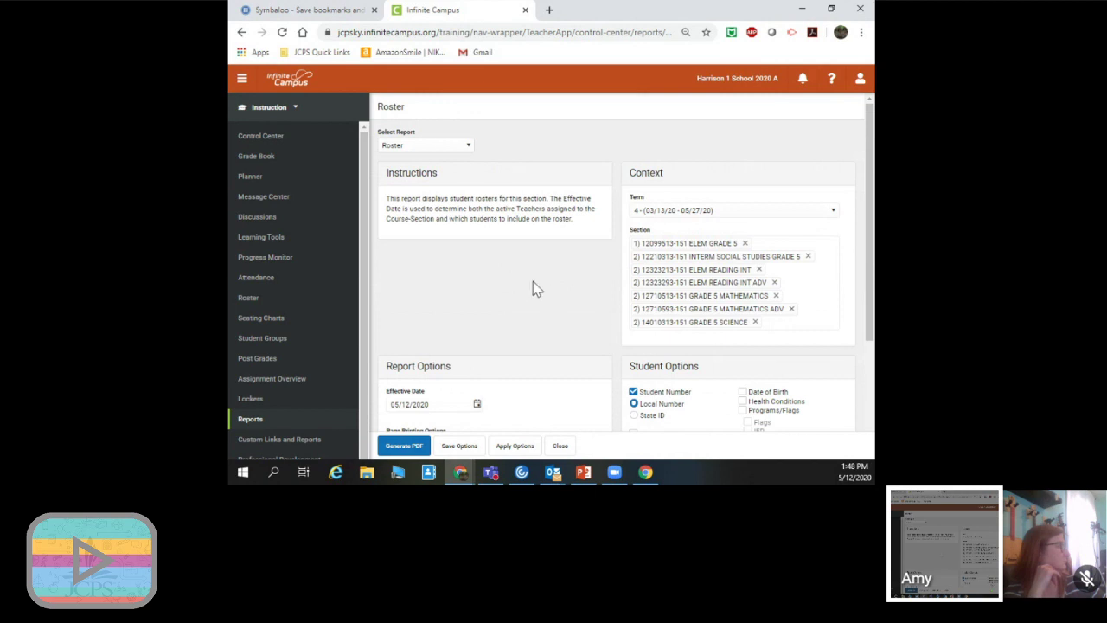
scroll(533, 288, down, 4)
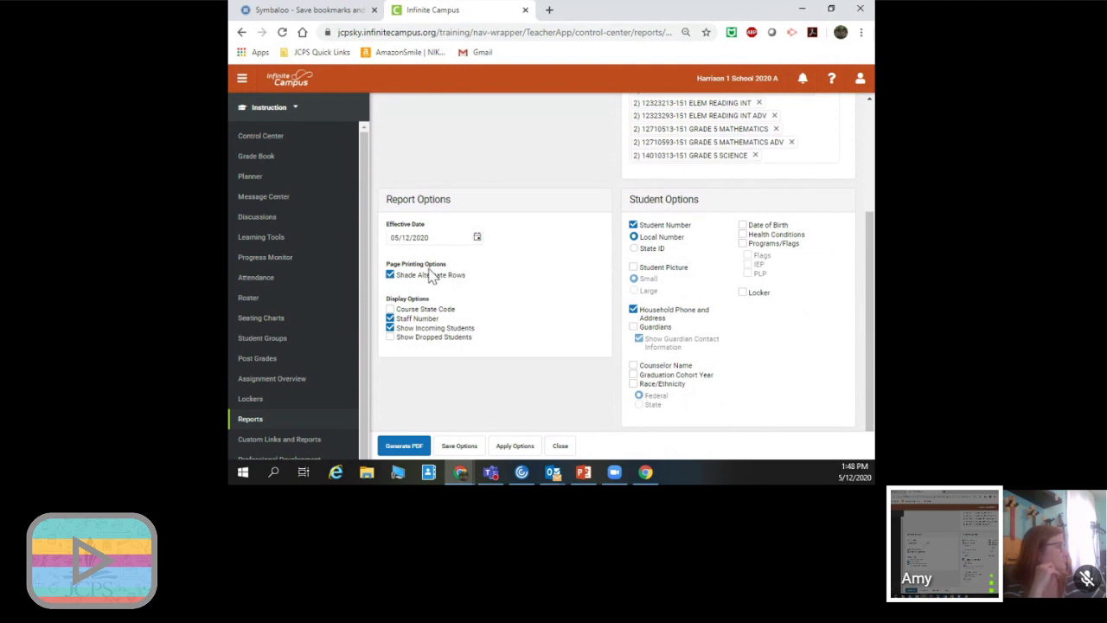
scroll(440, 276, up, 4)
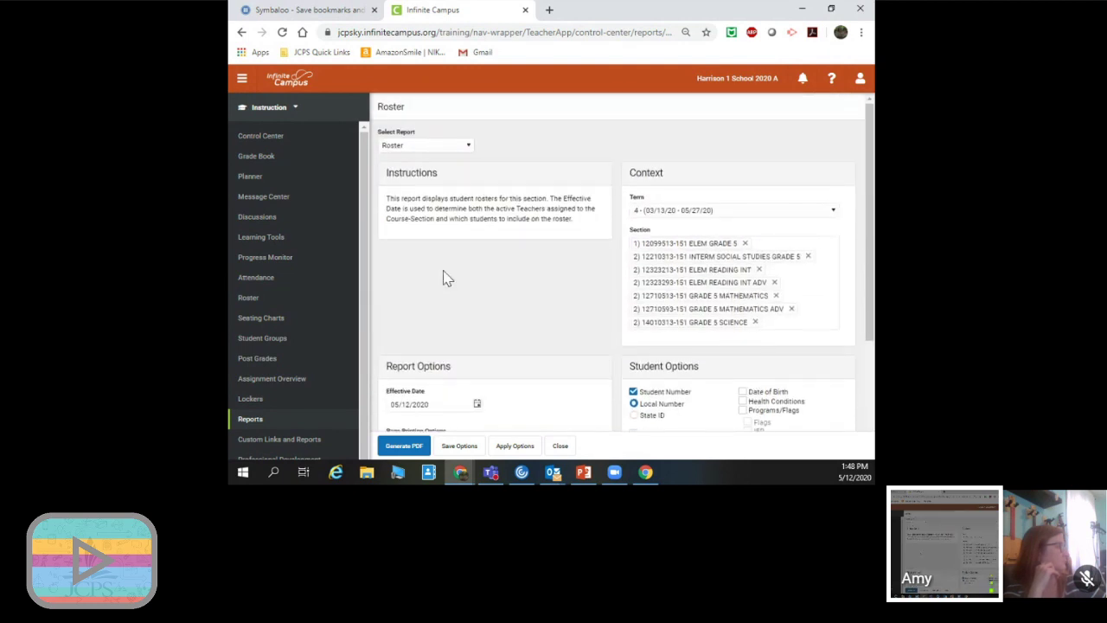
Include large student pictures and guardians with their contact information in the roster
scroll(696, 268, down, 4)
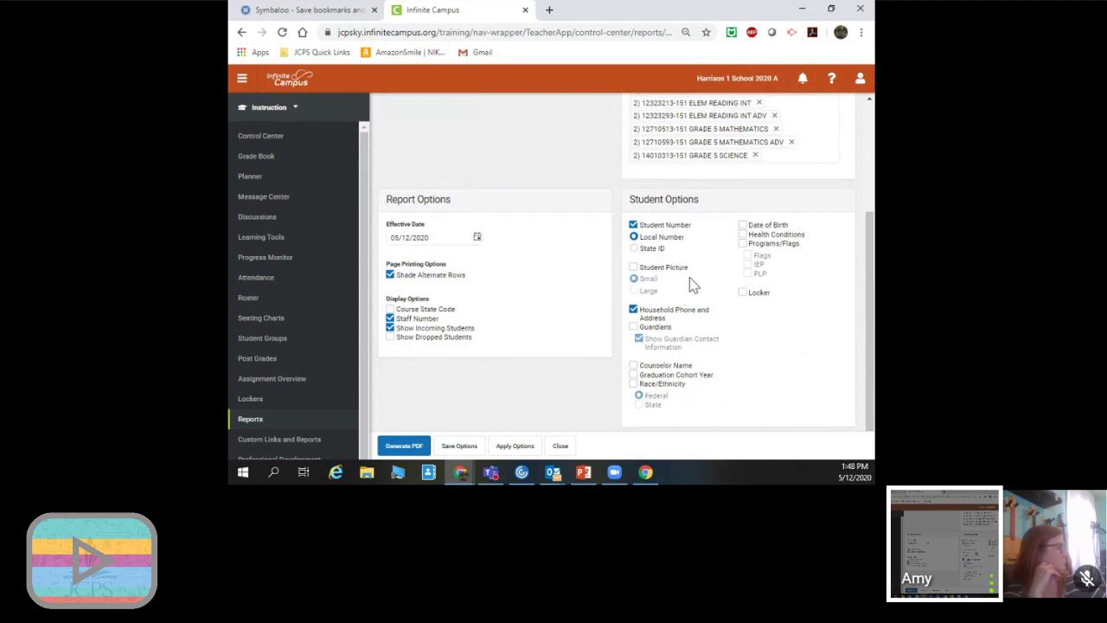
click(663, 269)
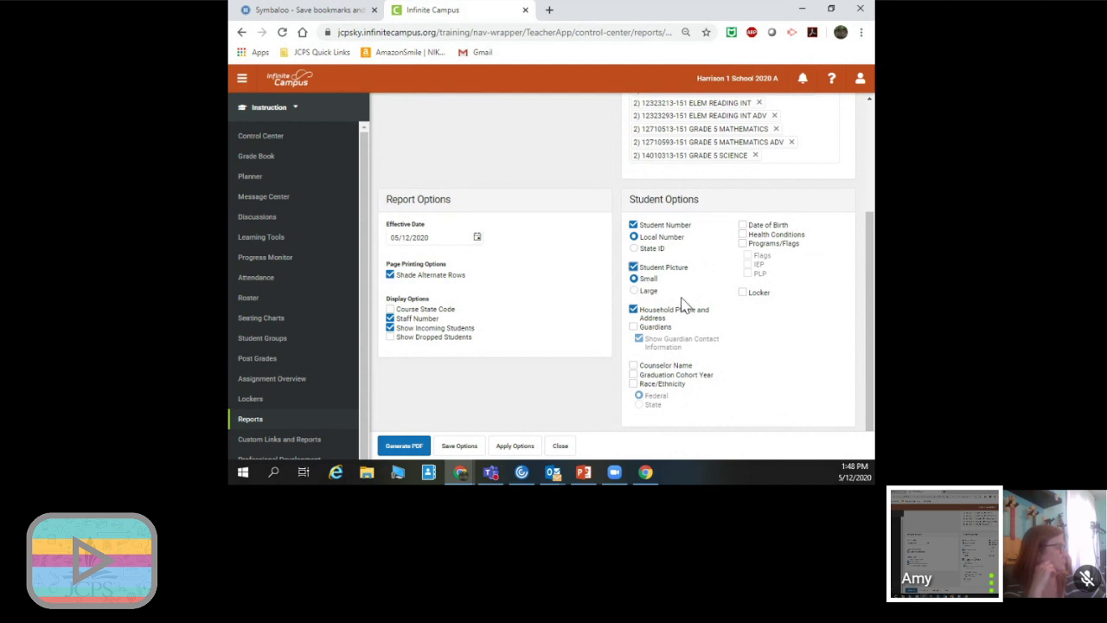
click(634, 291)
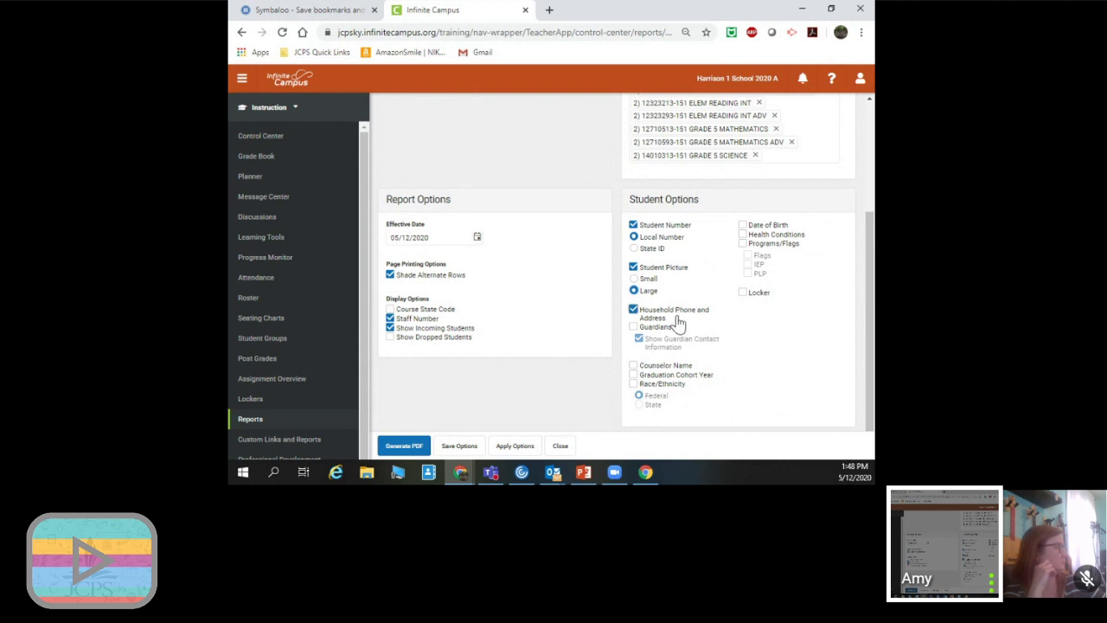
click(653, 329)
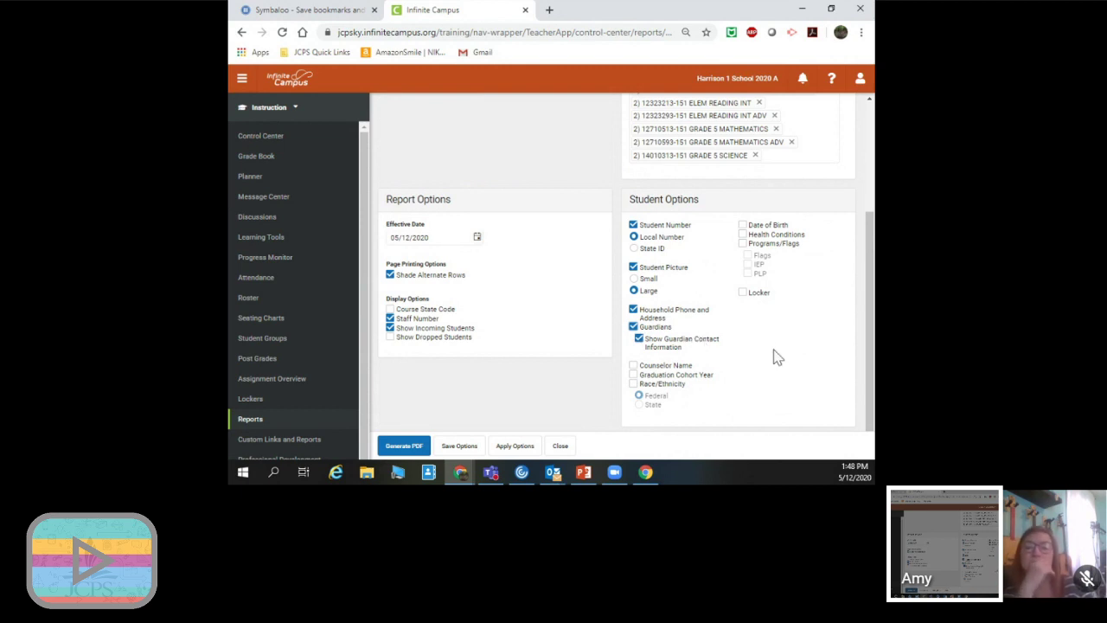
Add Date of Birth, Health Conditions and Programs/Flags to the roster, including Flags, IEP and PLP
click(742, 227)
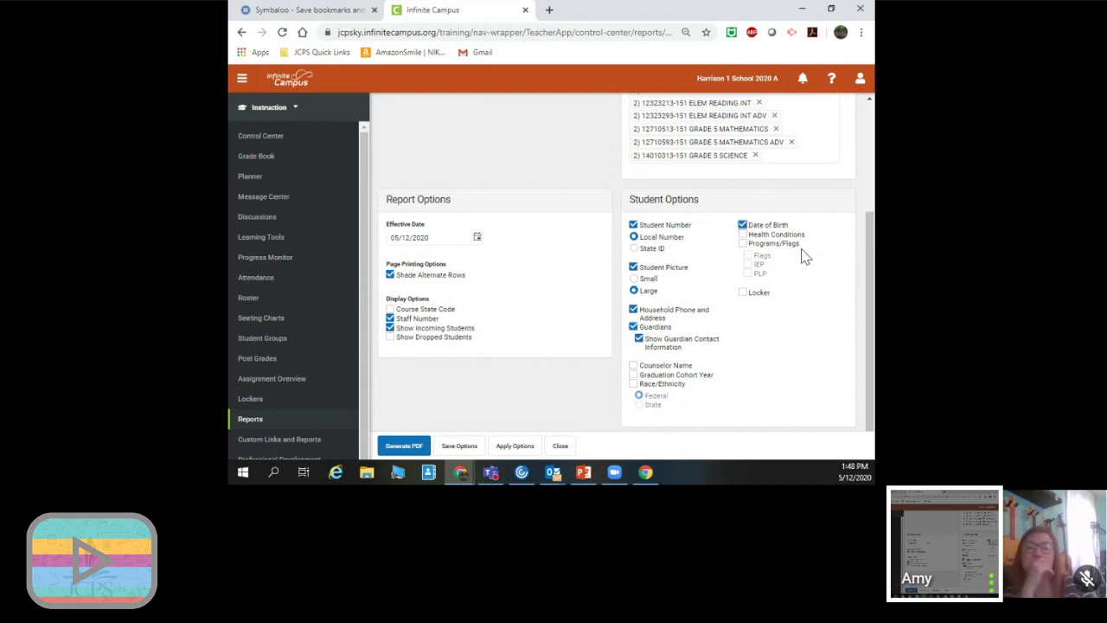
click(741, 234)
click(742, 243)
click(747, 256)
click(747, 265)
click(747, 273)
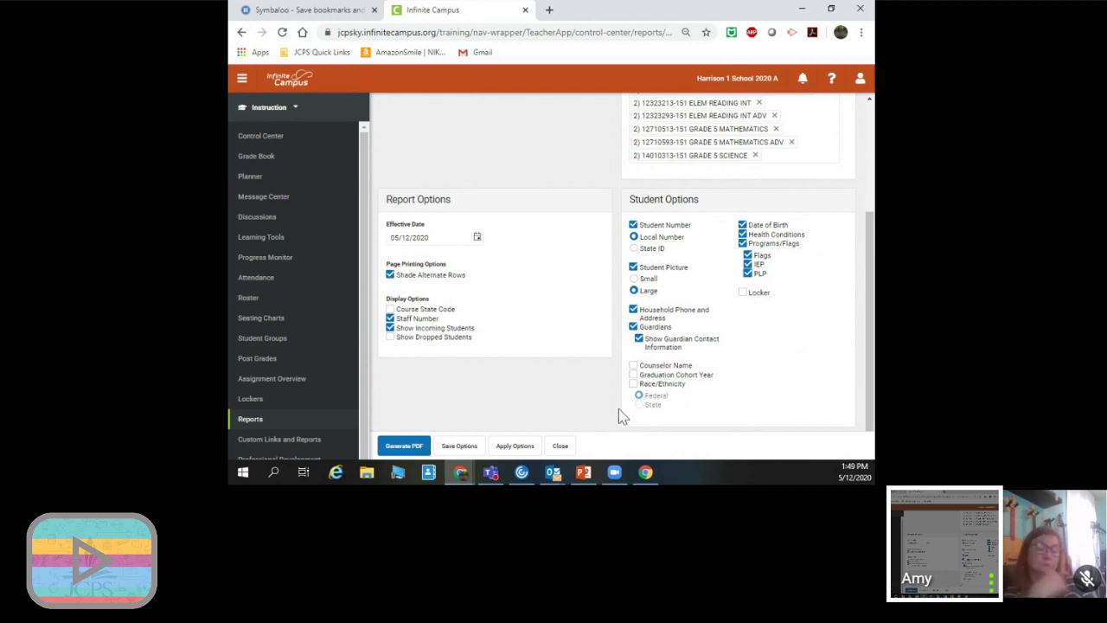
Save the current roster options as a template named "Roster with phone number and address"
click(458, 446)
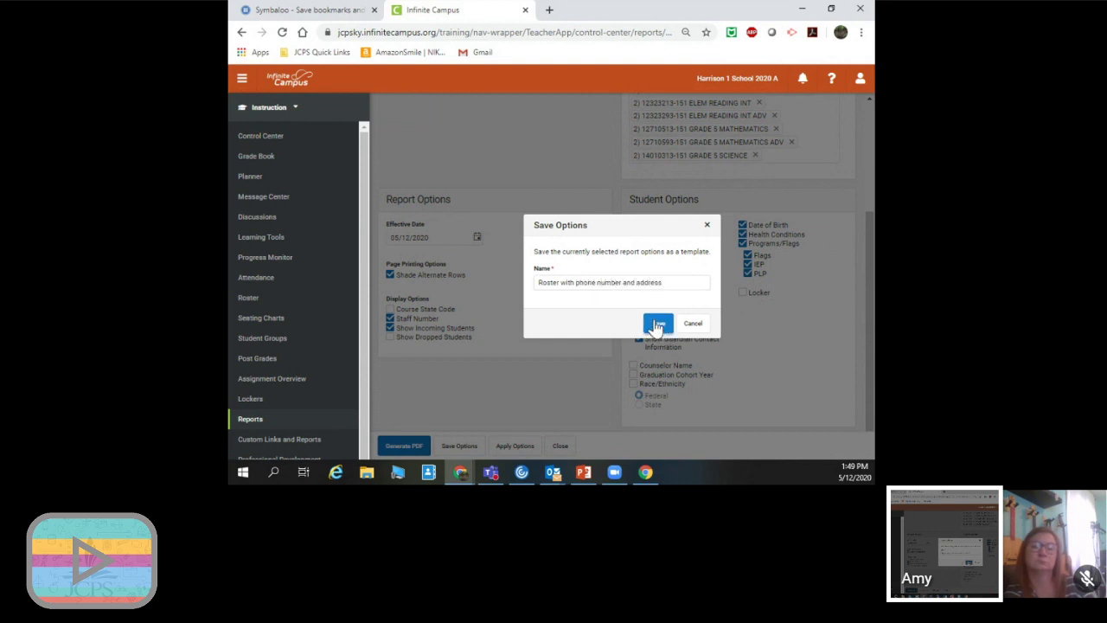
click(657, 323)
scroll(782, 366, up, 3)
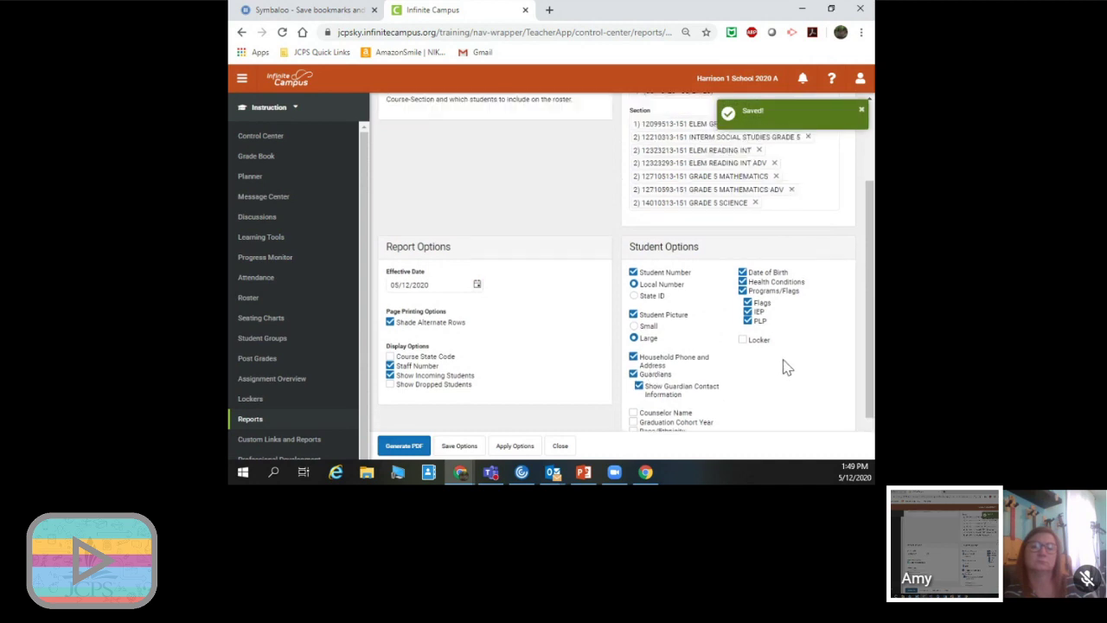
scroll(782, 356, down, 3)
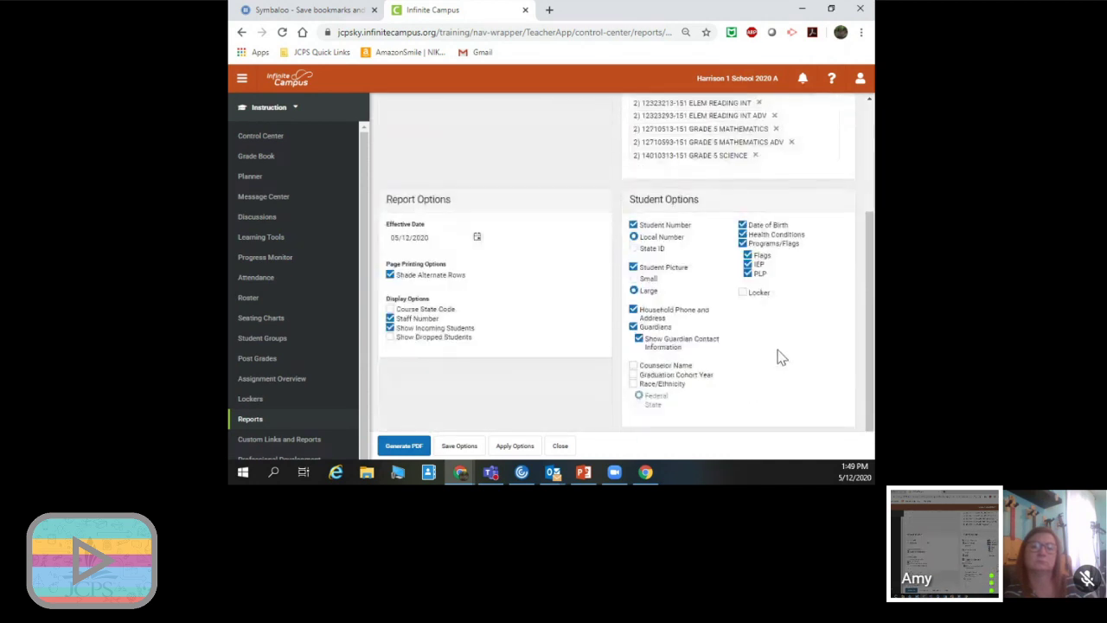
Try to generate the roster report as a PDF and close its report window
click(411, 450)
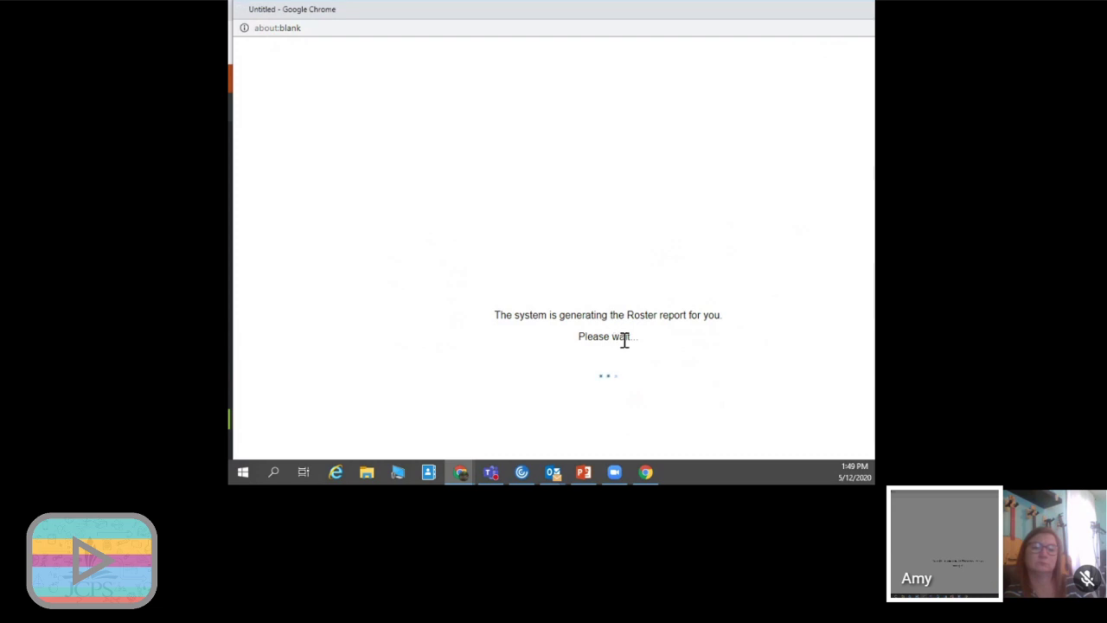
double_click(767, 11)
double_click(643, 21)
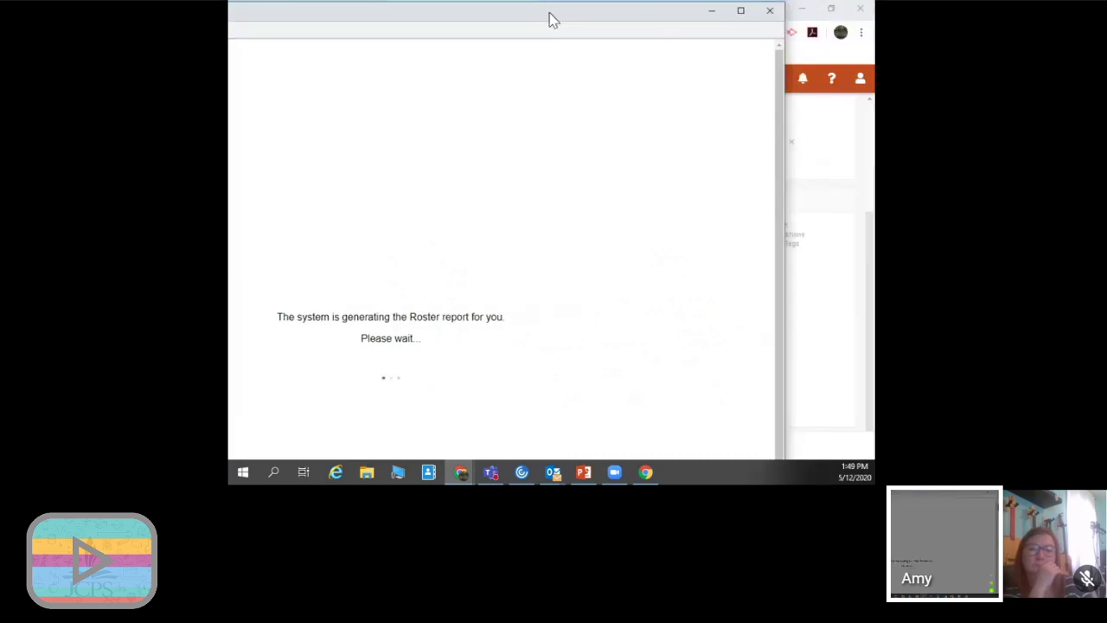
click(770, 10)
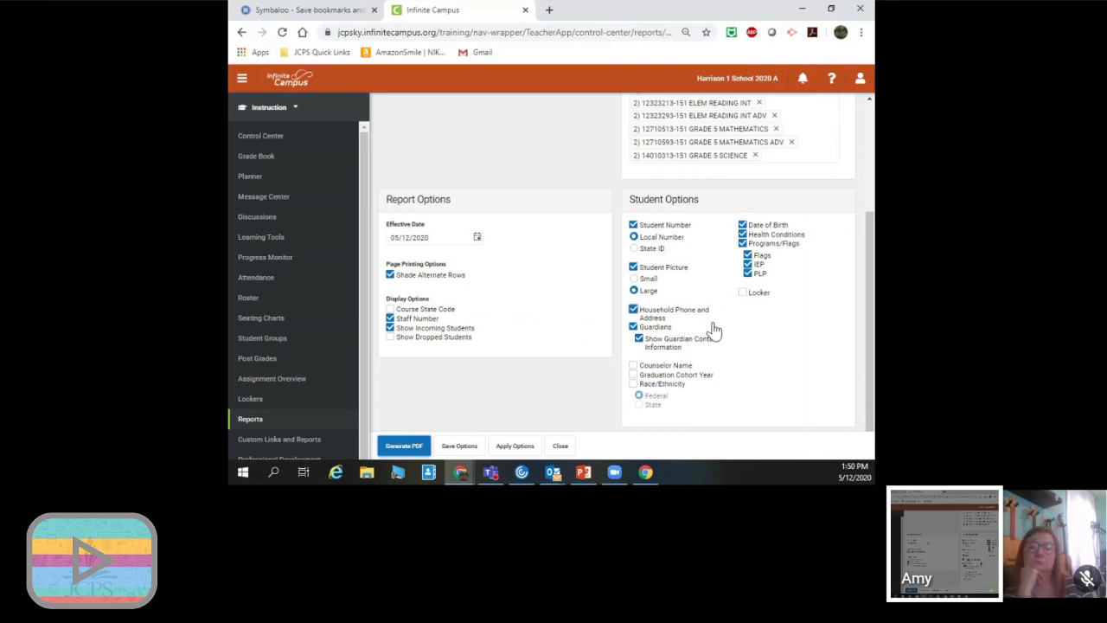
Exclude guardians, household phone and address, staff number and incoming students from the roster, and set the student picture to Small
click(633, 325)
click(632, 310)
click(634, 278)
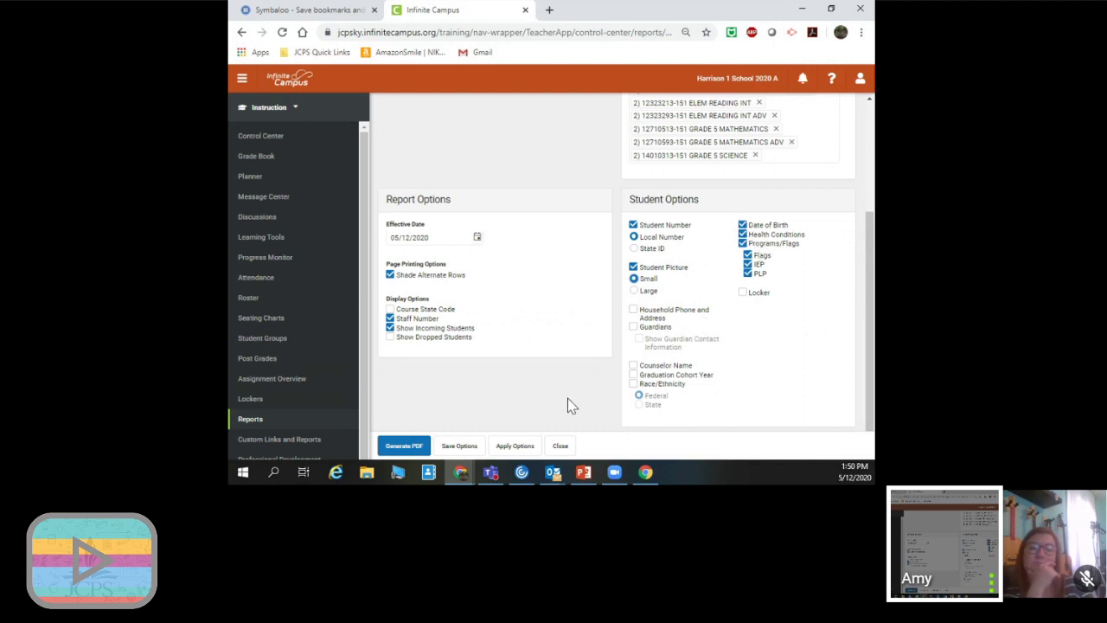
click(390, 318)
click(390, 329)
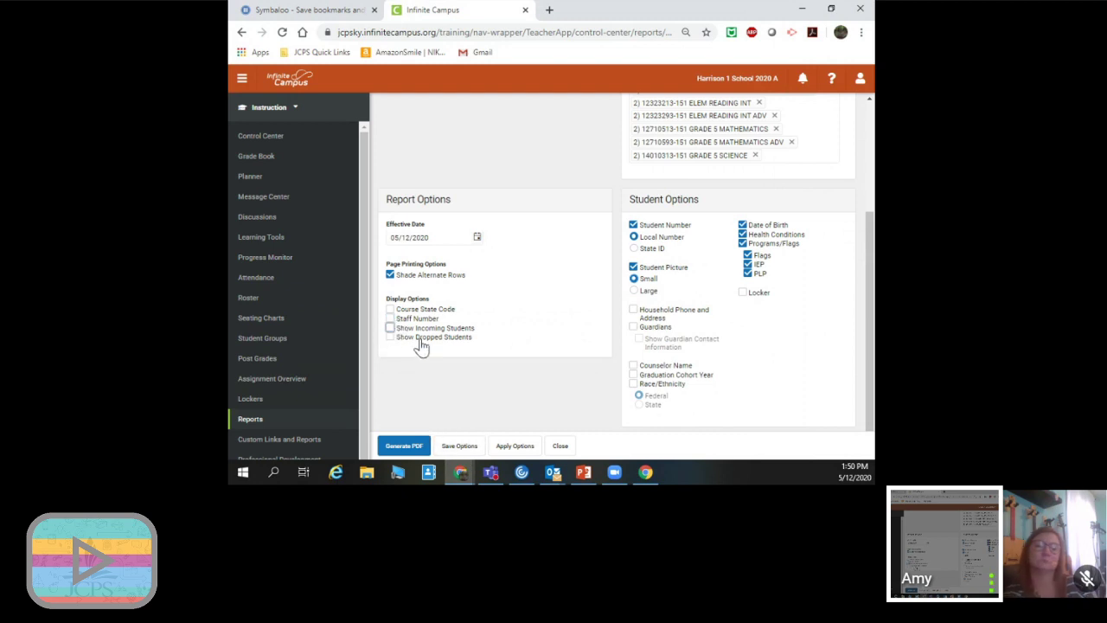
Save the simplified options as a template named "Basic Roster" and check the list of saved roster options
click(460, 447)
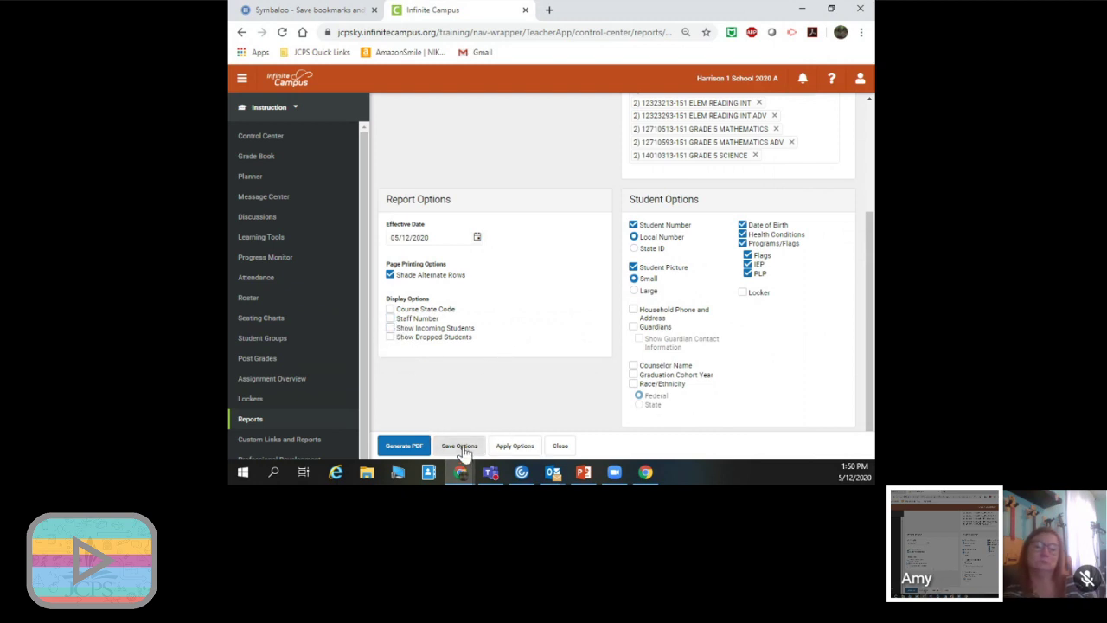
text(Basic B)
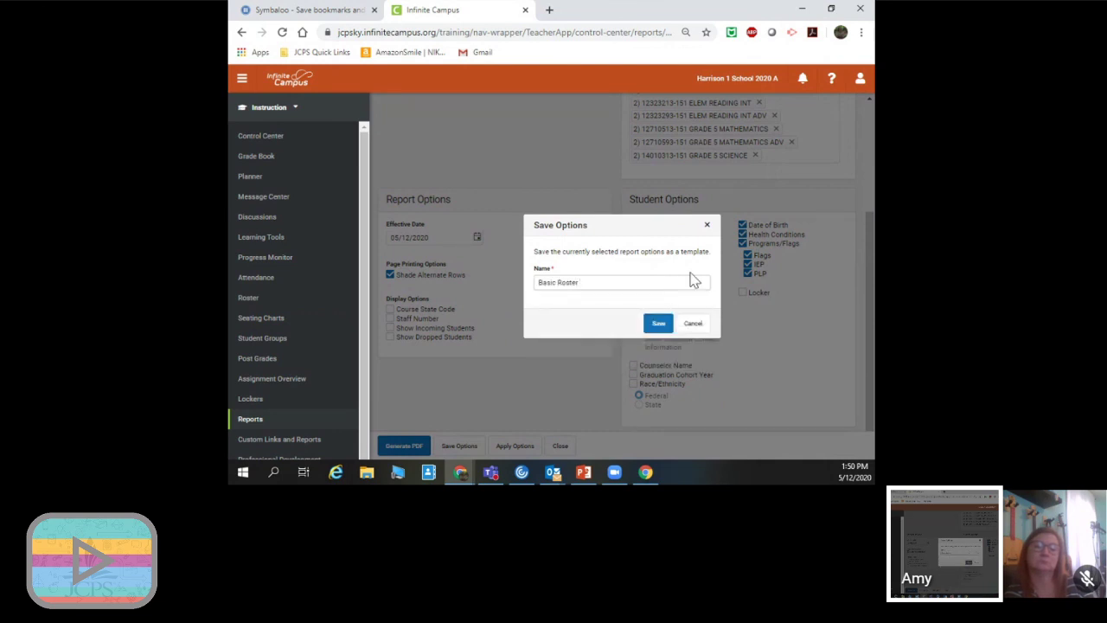
click(658, 323)
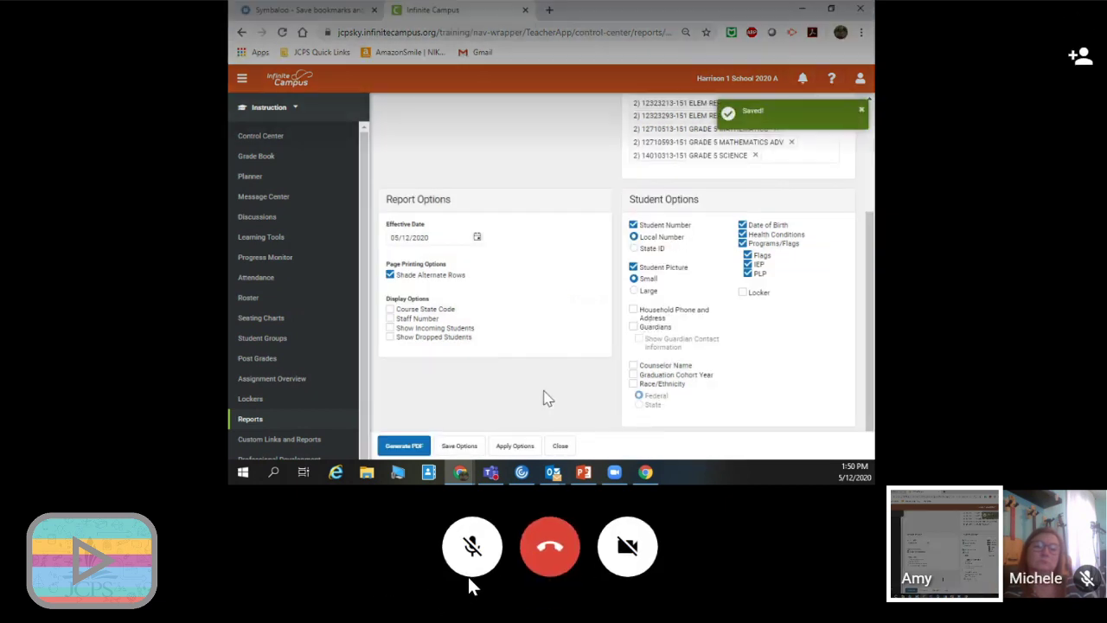
click(517, 448)
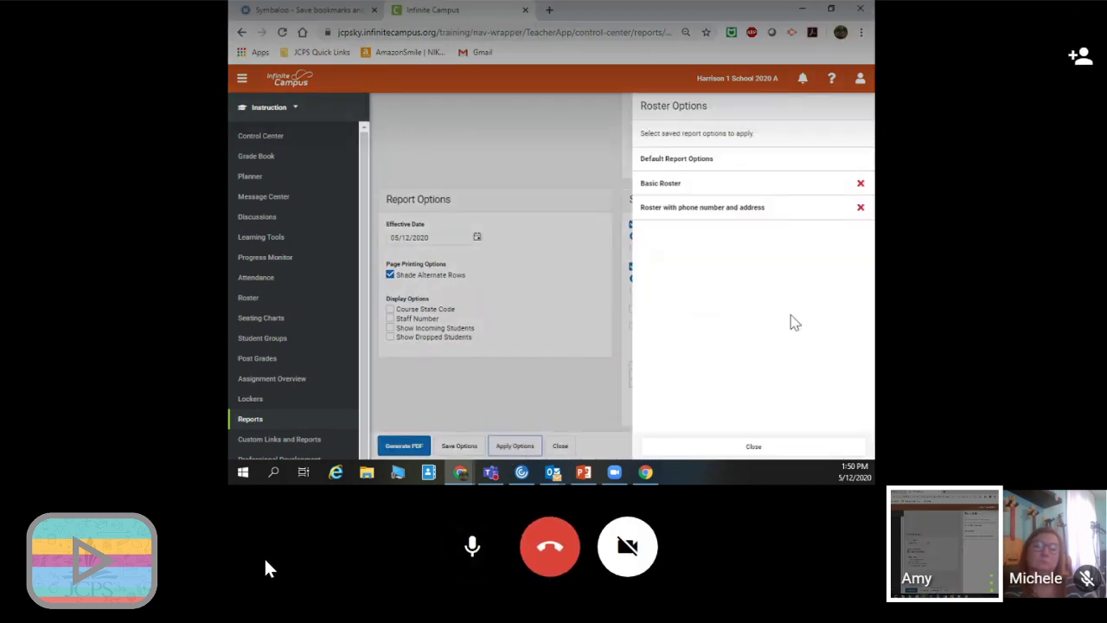
click(753, 447)
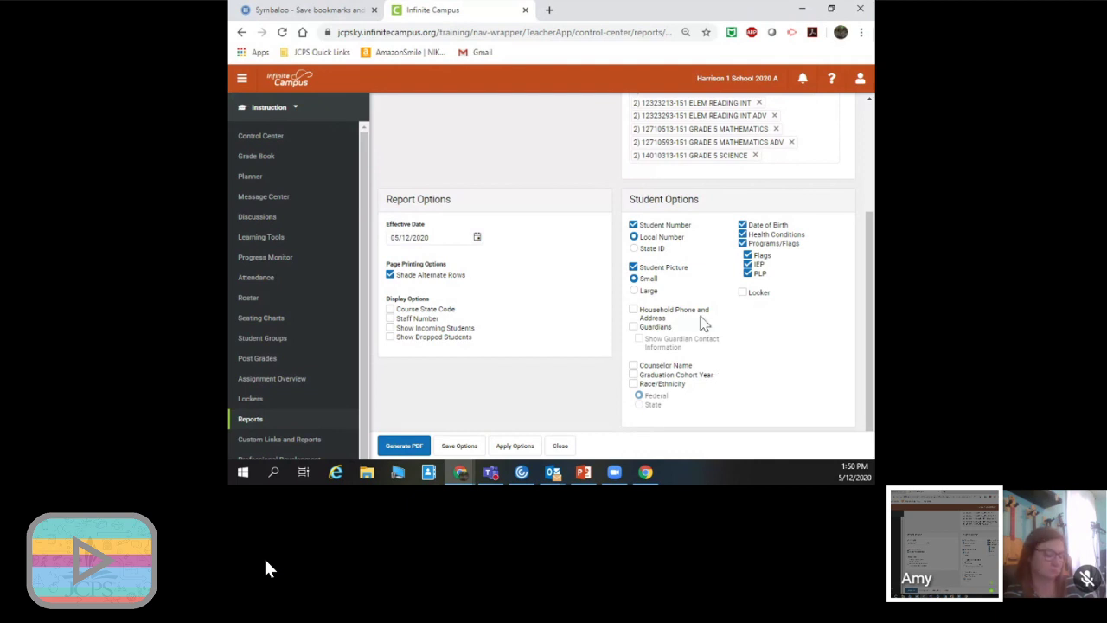
scroll(816, 310, up, 3)
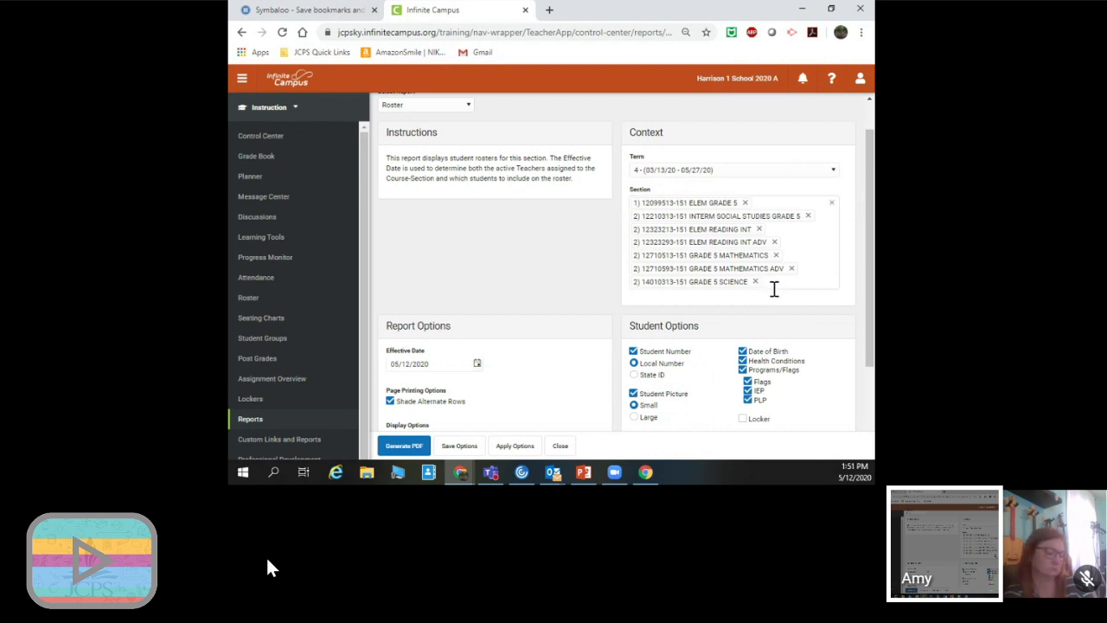
scroll(773, 287, up, 1)
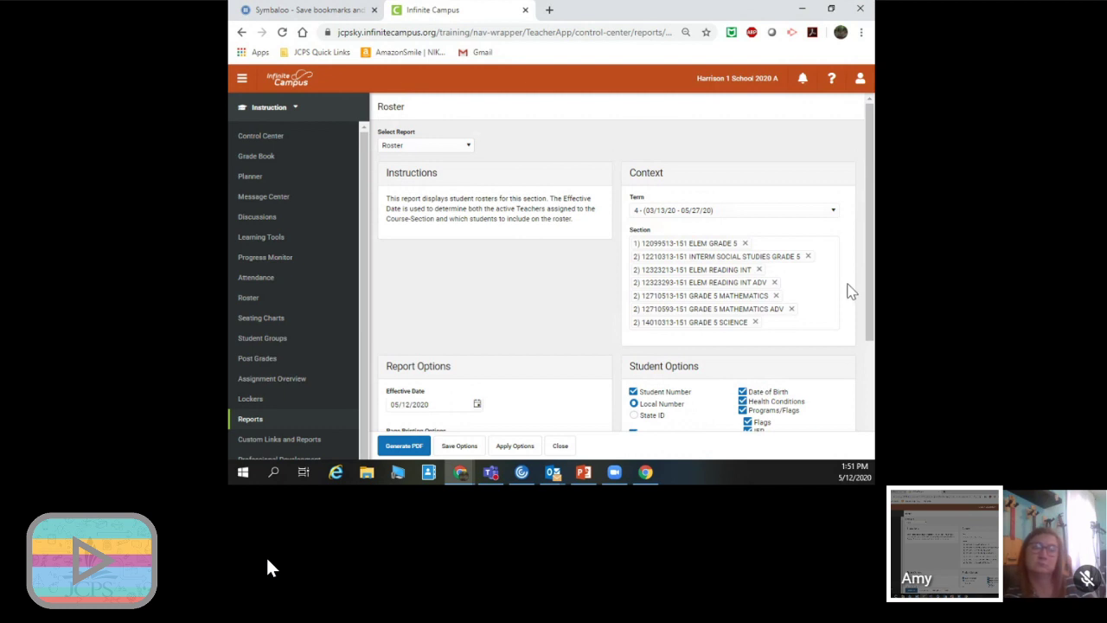
scroll(865, 277, down, 1)
scroll(623, 277, down, 2)
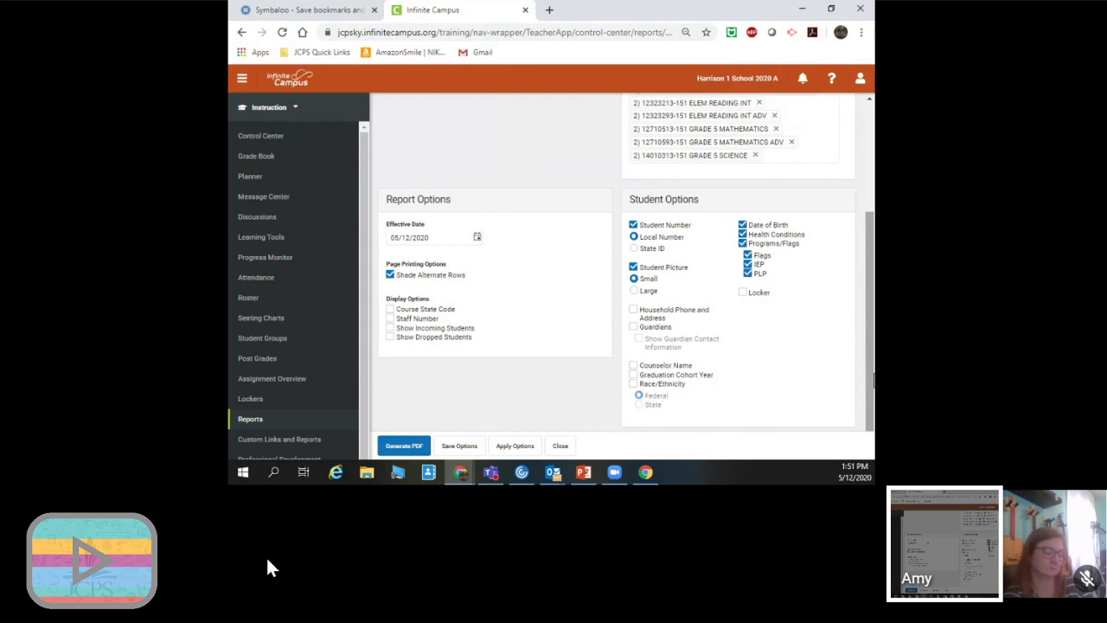
click(471, 546)
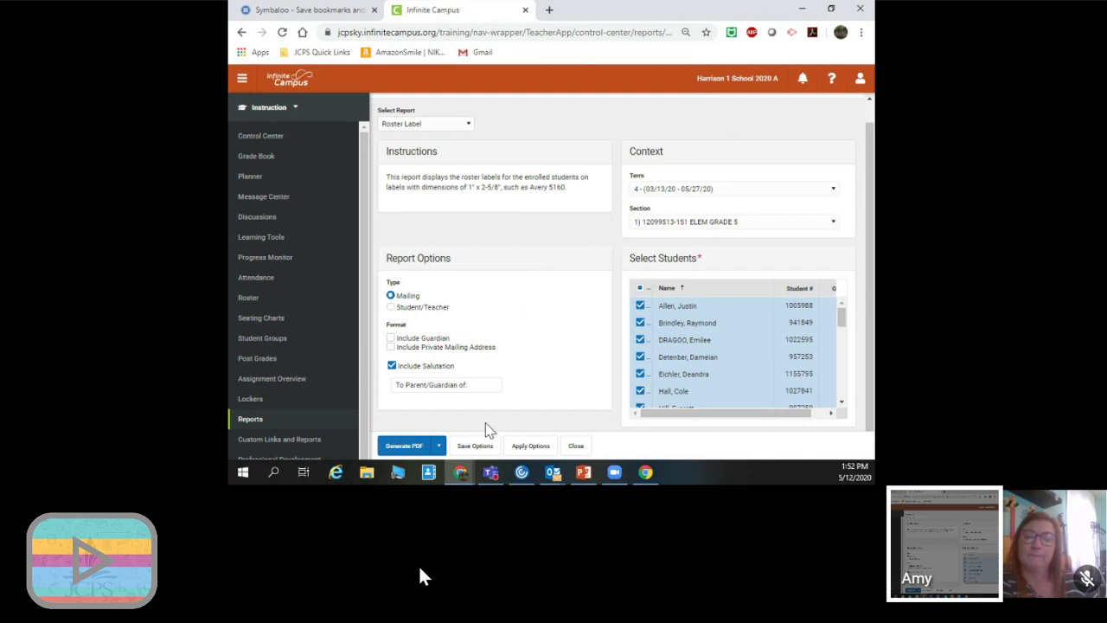
mouse_move(585, 507)
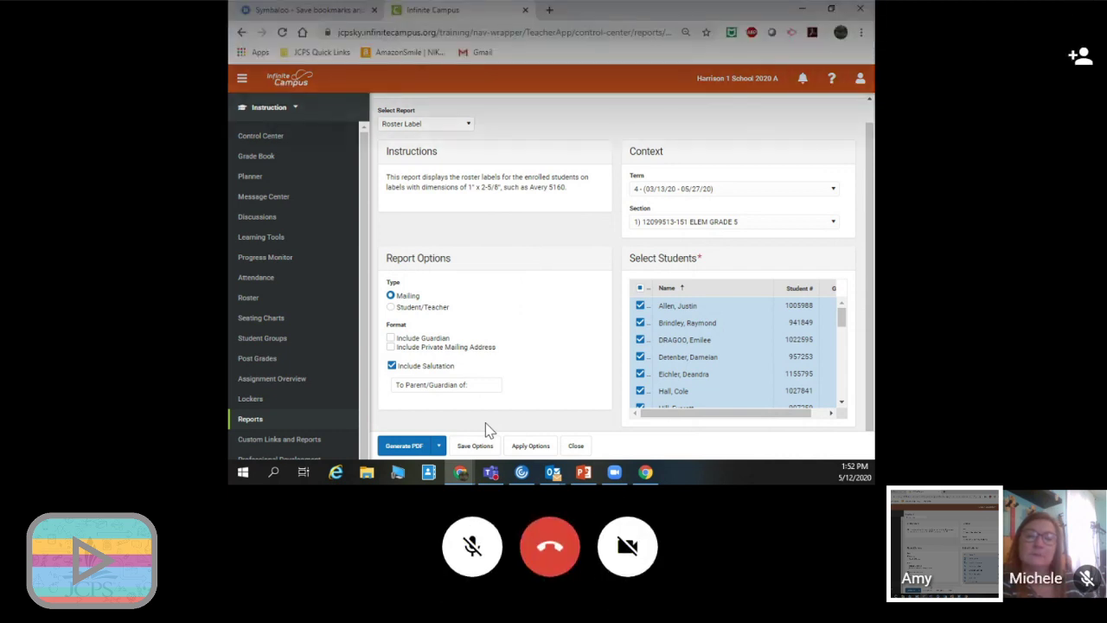
mouse_move(669, 582)
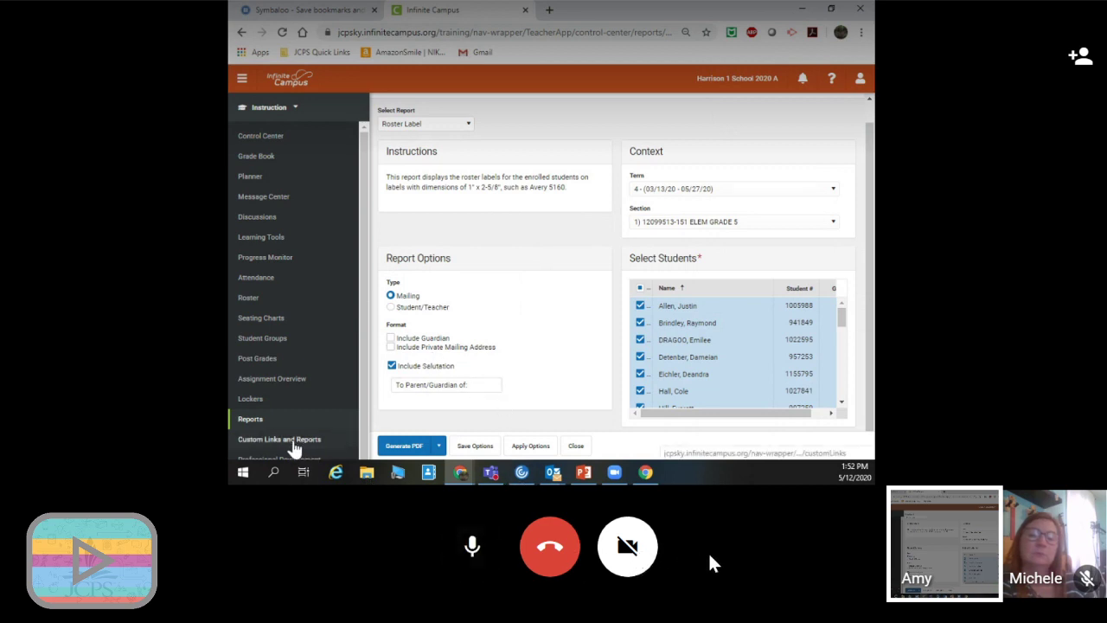
click(473, 558)
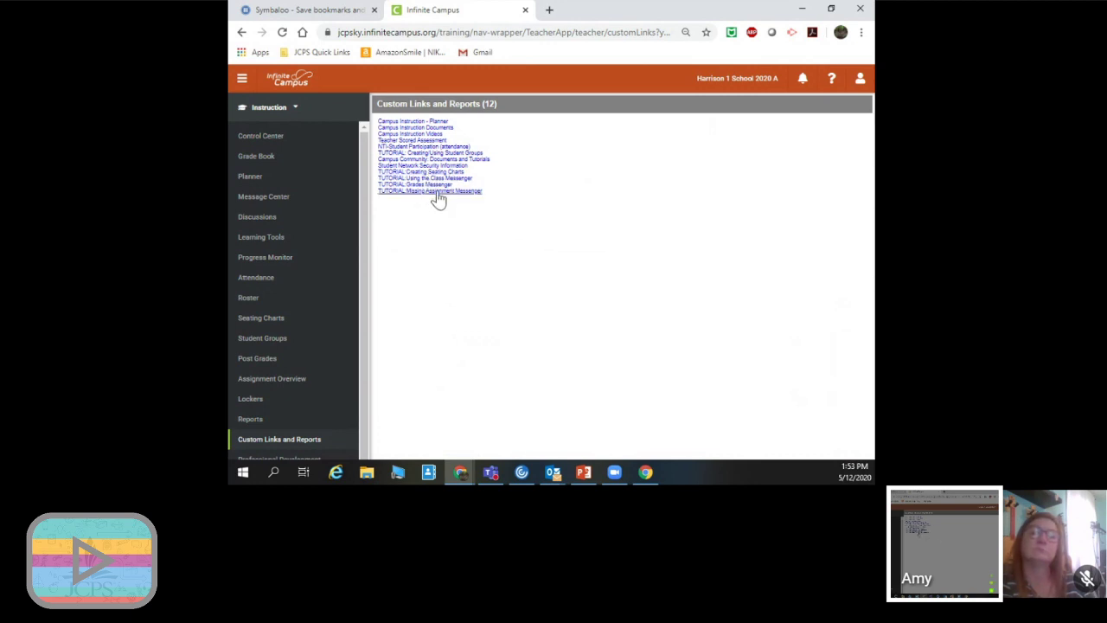
click(617, 548)
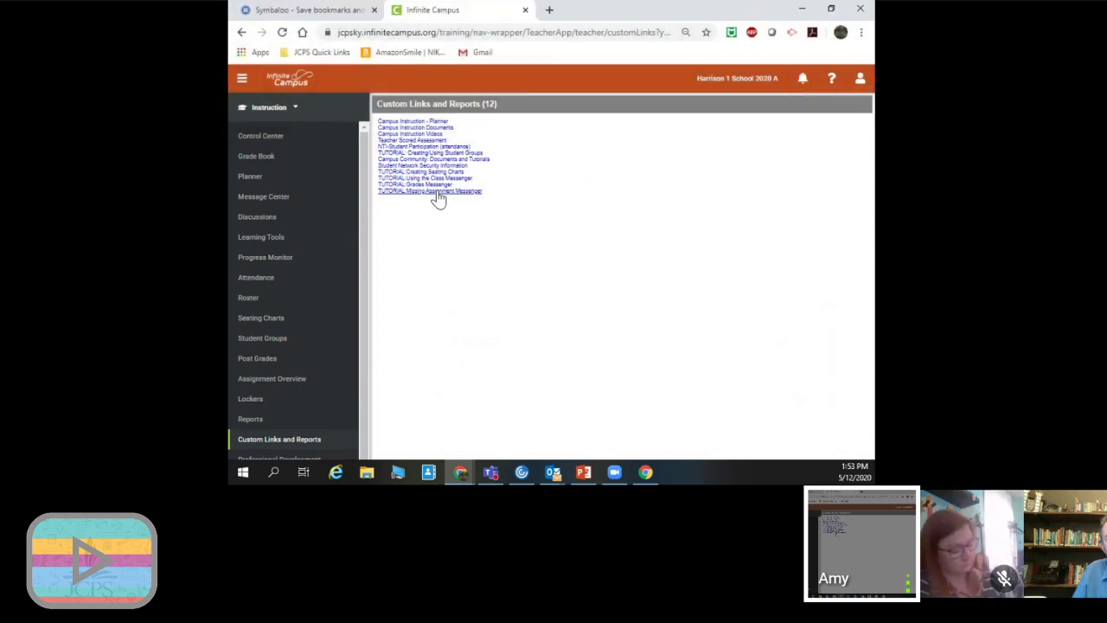
mouse_move(507, 563)
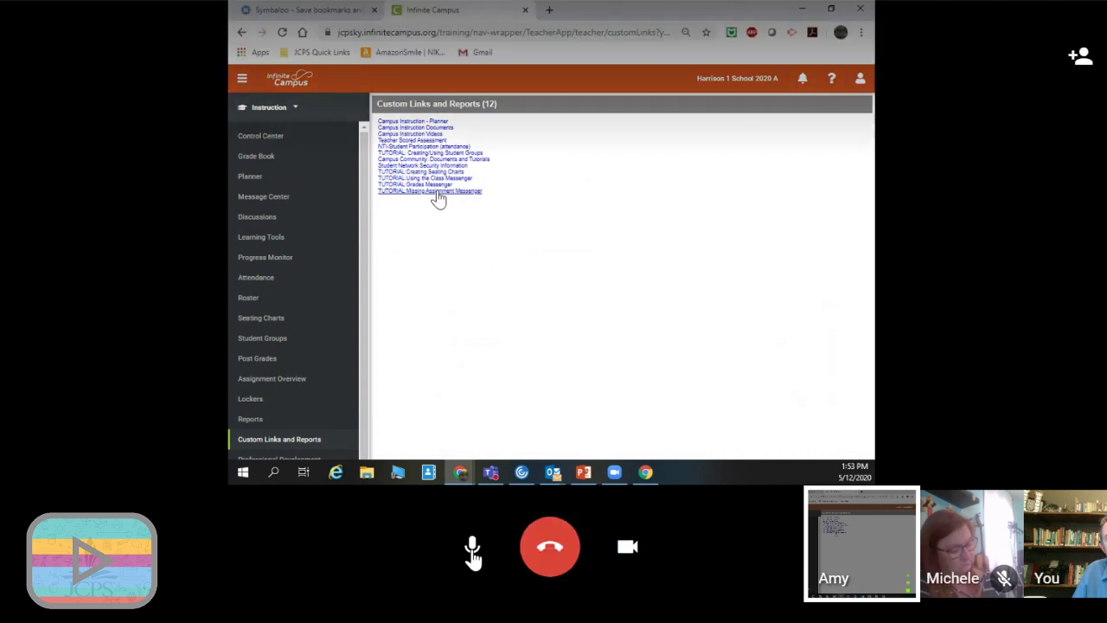